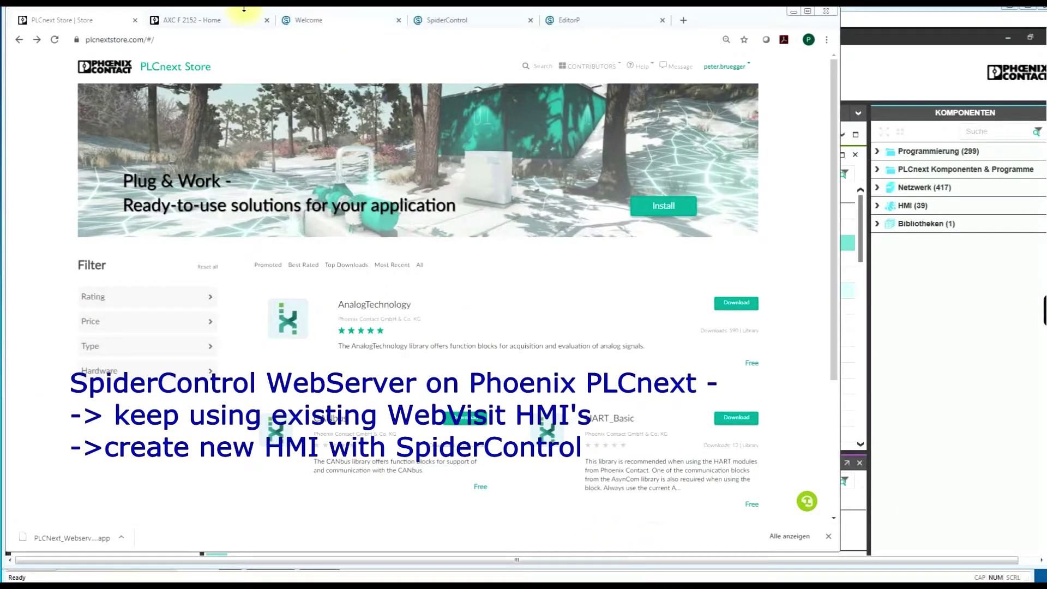
Show the AXC F 2152 web management page, then return to the PLCnext Store page.
left_click(202, 21)
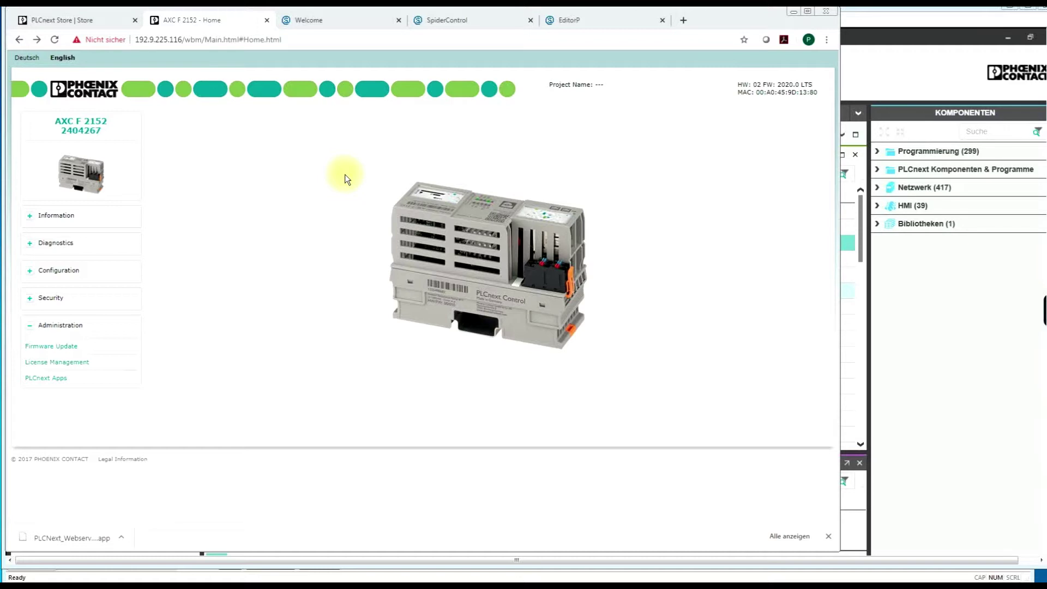
left_click(90, 20)
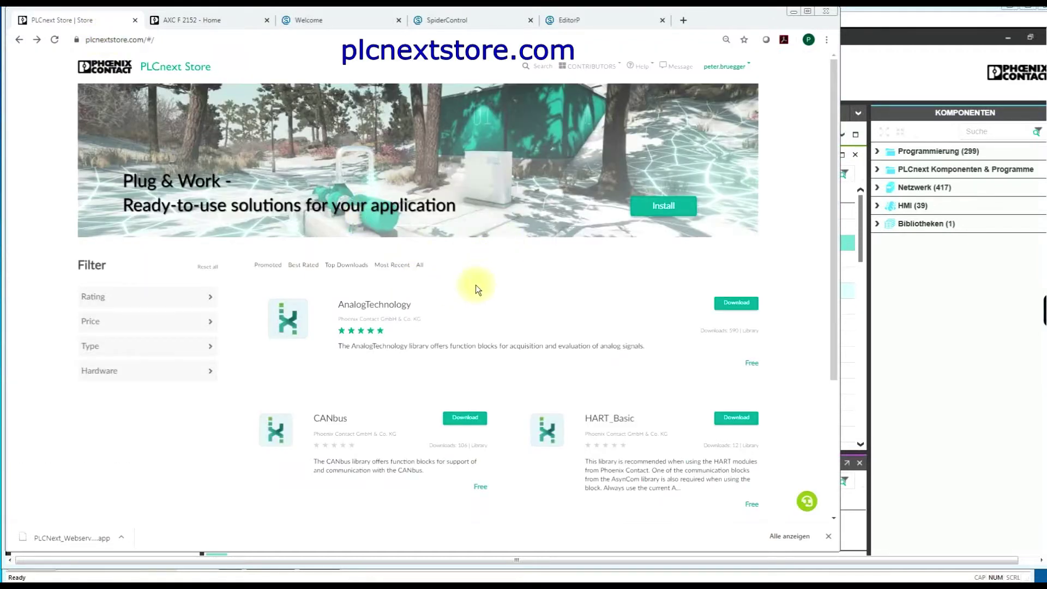
Request installation of the free Web-Server for WebVisit HMI app and accept the terms.
scroll(476, 285, "down", 3)
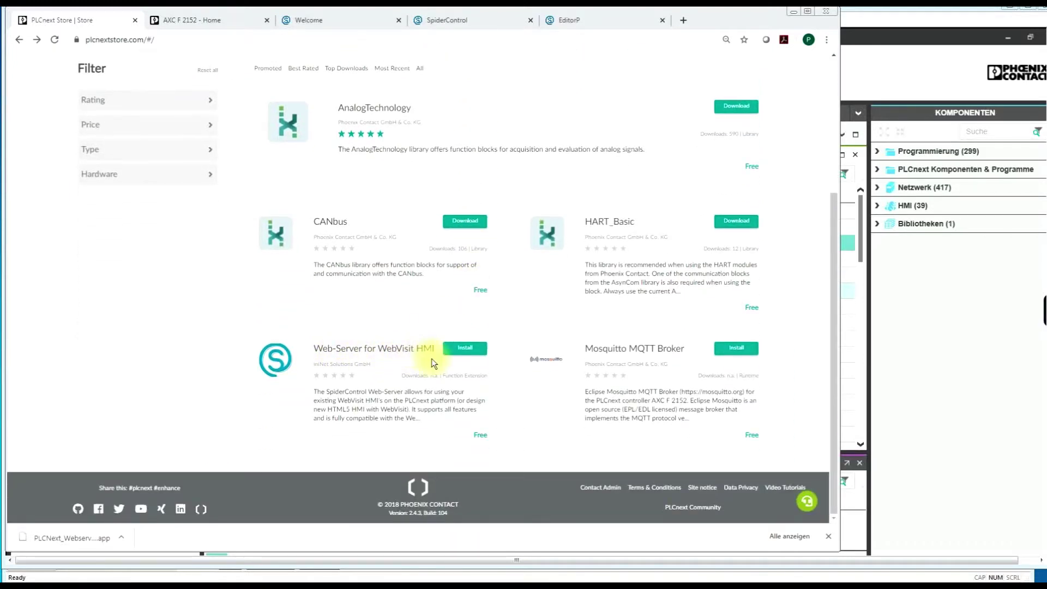
scroll(342, 276, "up", 4)
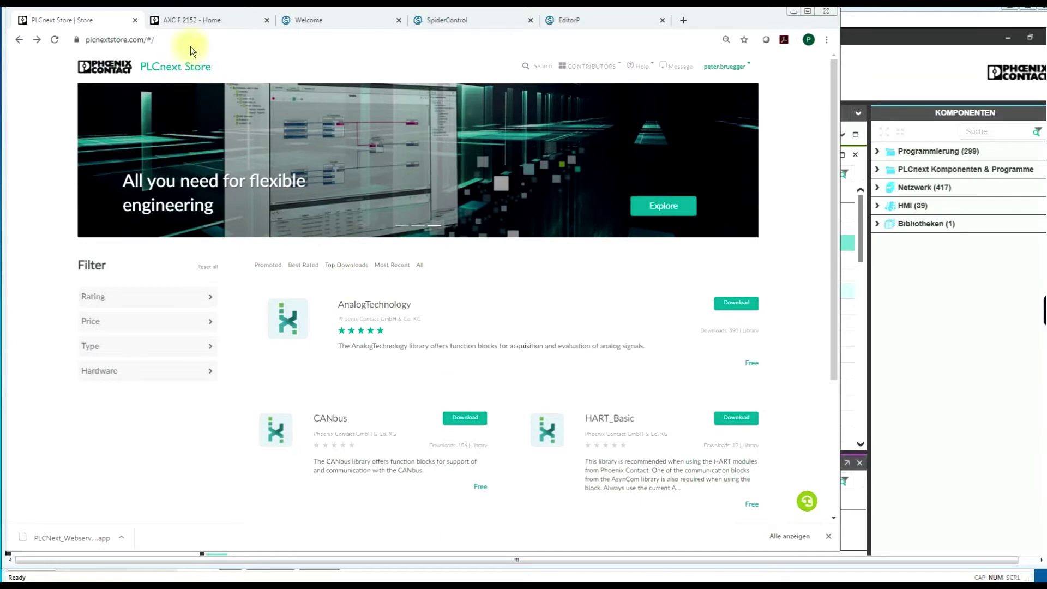
scroll(349, 218, "down", 3)
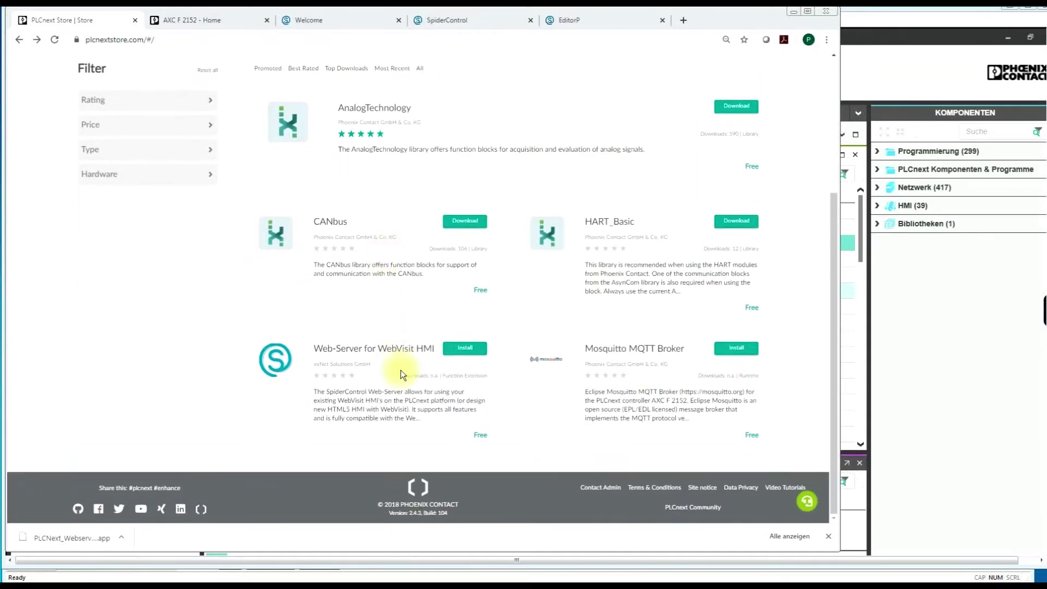
left_click(467, 349)
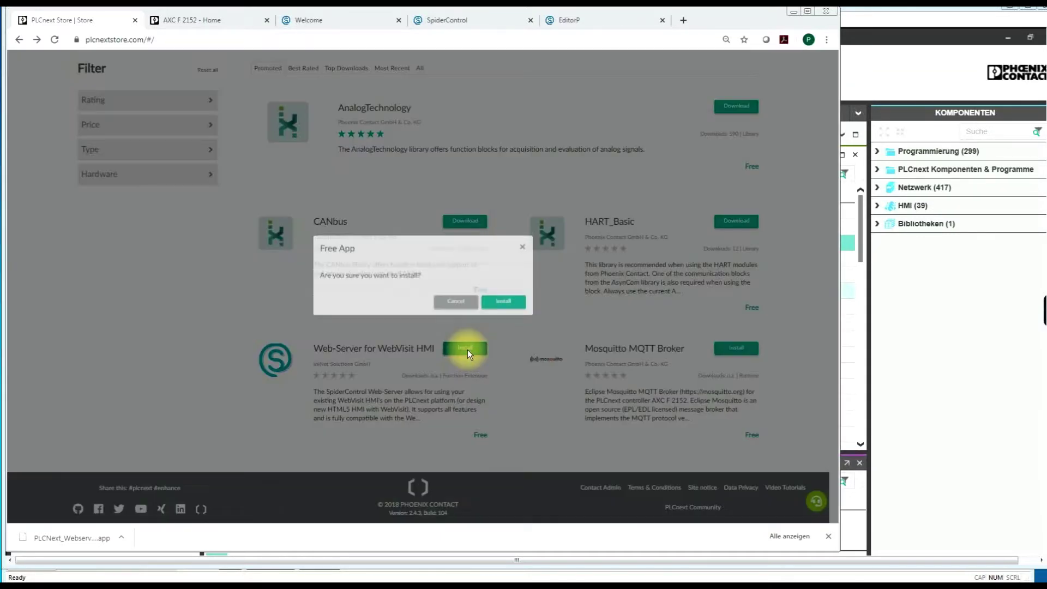
left_click(499, 303)
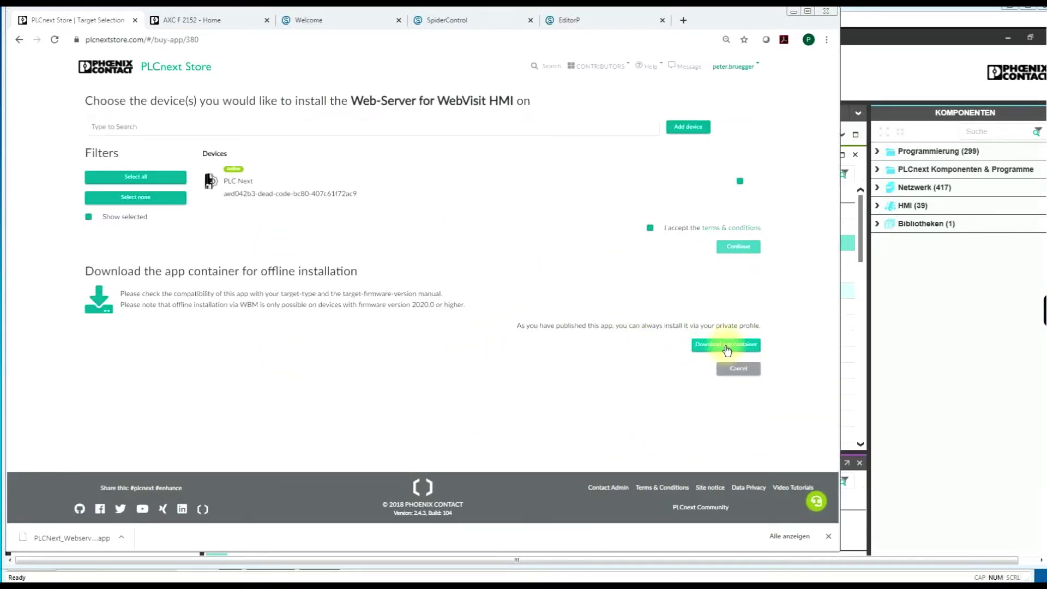
left_click(650, 228)
Download the app container and save the .app file into the PLCNext folder.
left_click(713, 347)
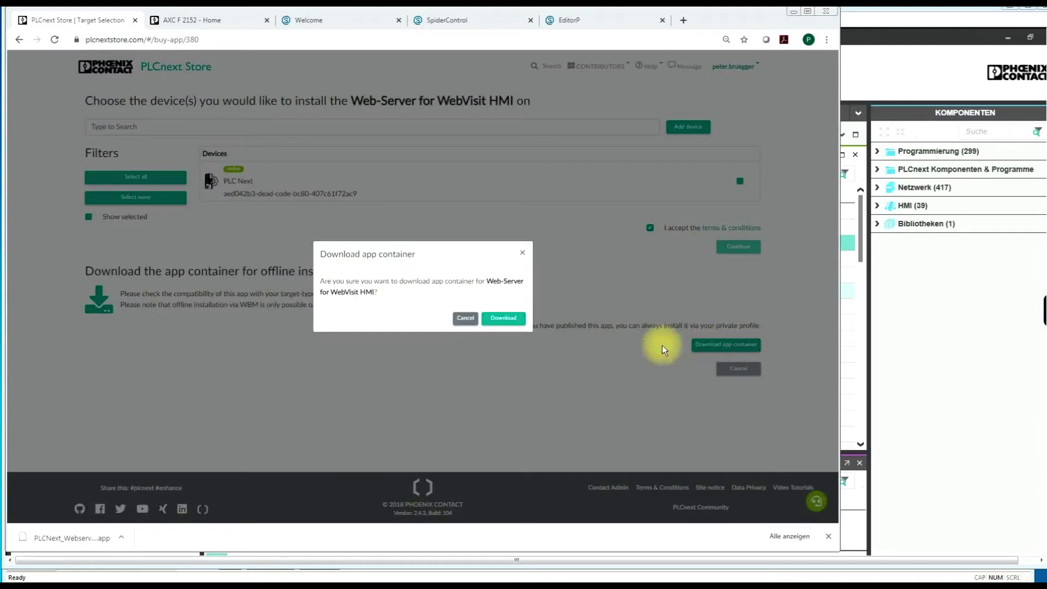
left_click(499, 319)
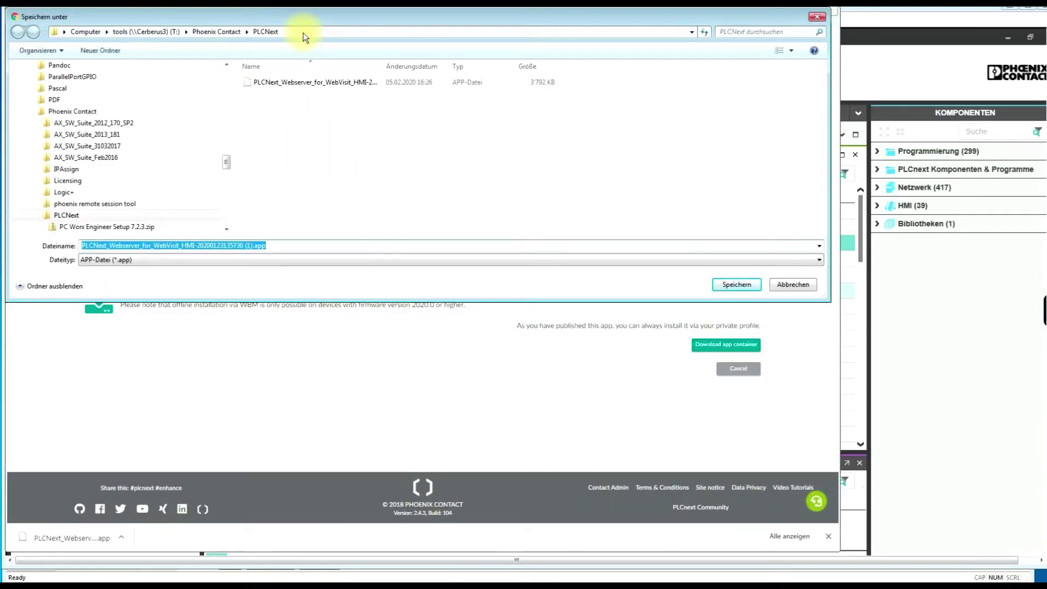
left_click(733, 285)
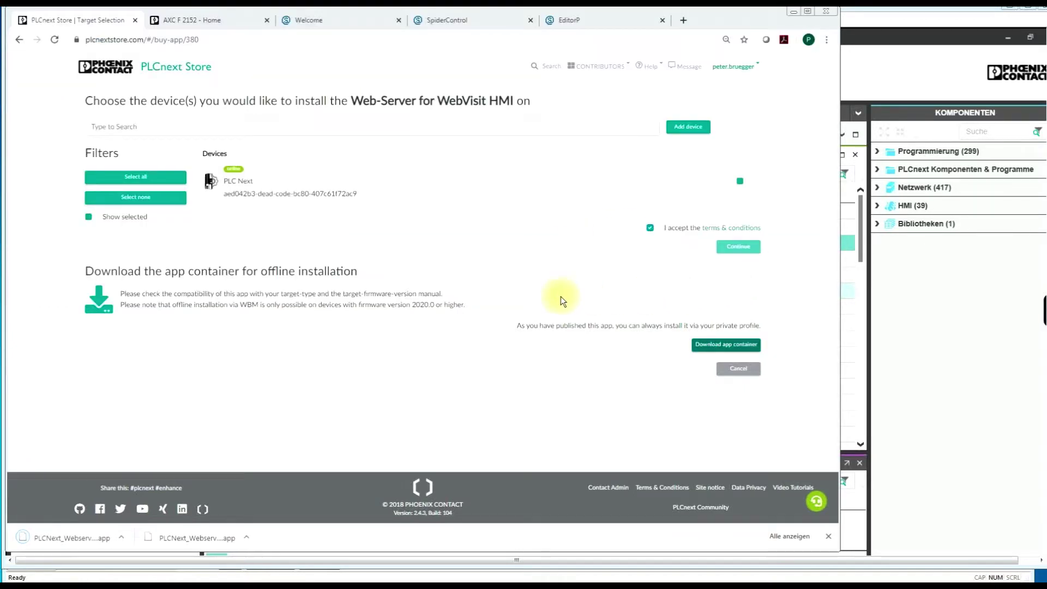
left_click(209, 24)
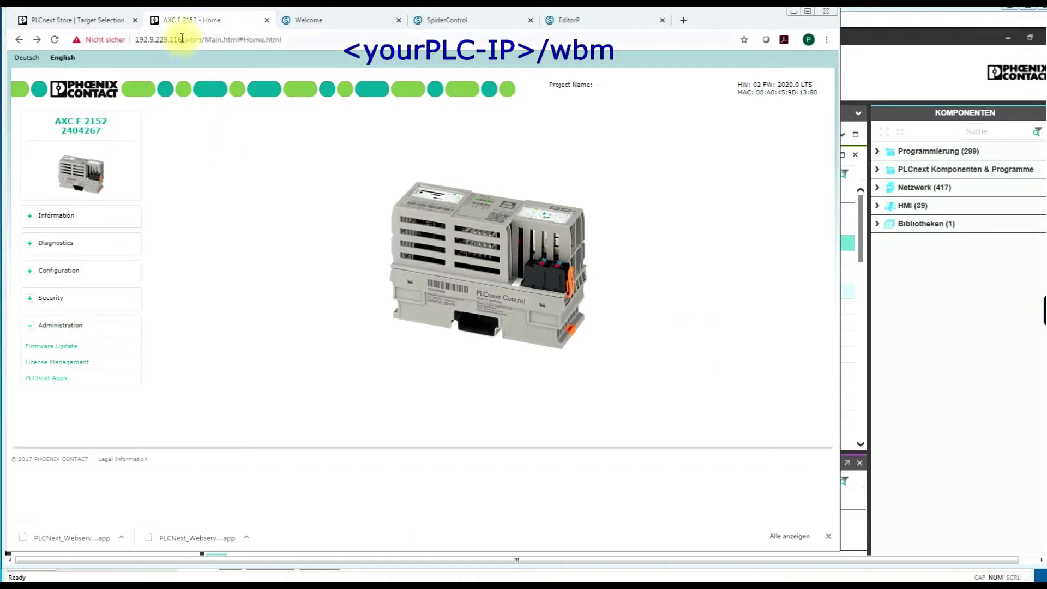
Install the downloaded Web-Server .app file through PLCnext Apps on the AXC F 2152.
left_click_drag(182, 39, 207, 40)
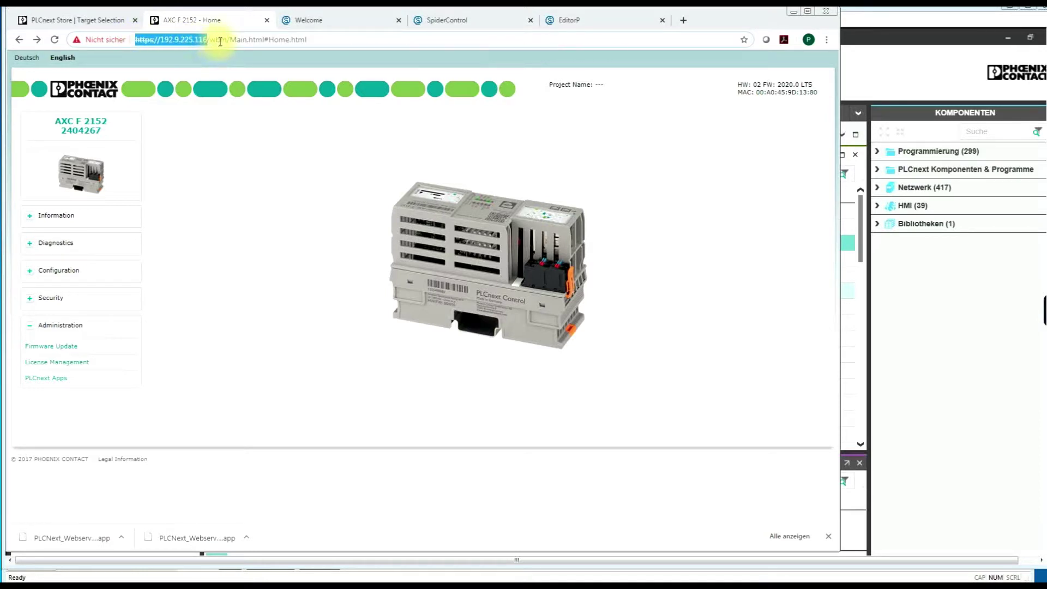
left_click(227, 41)
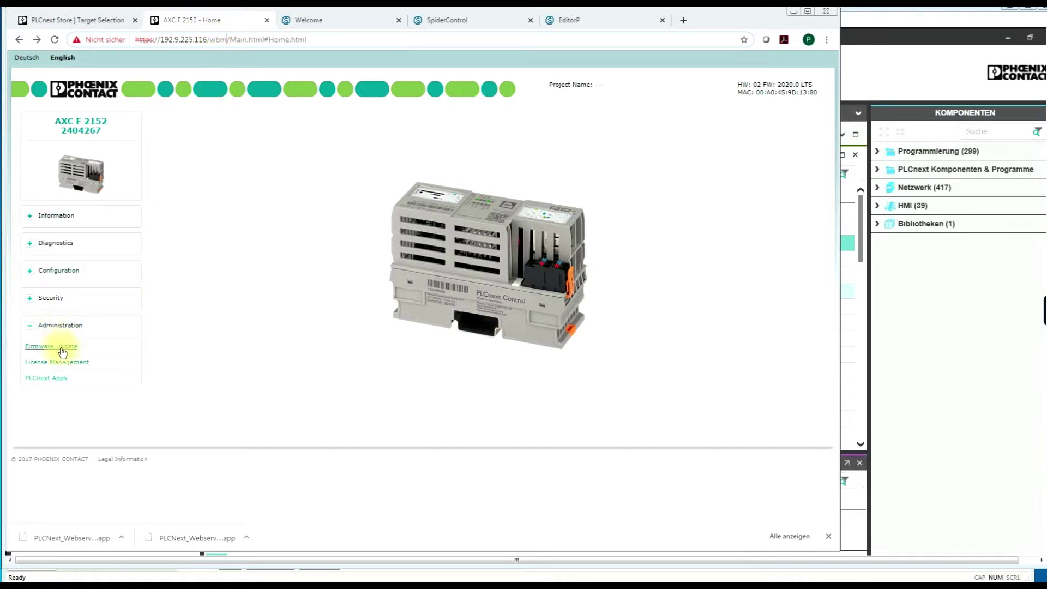
left_click(50, 379)
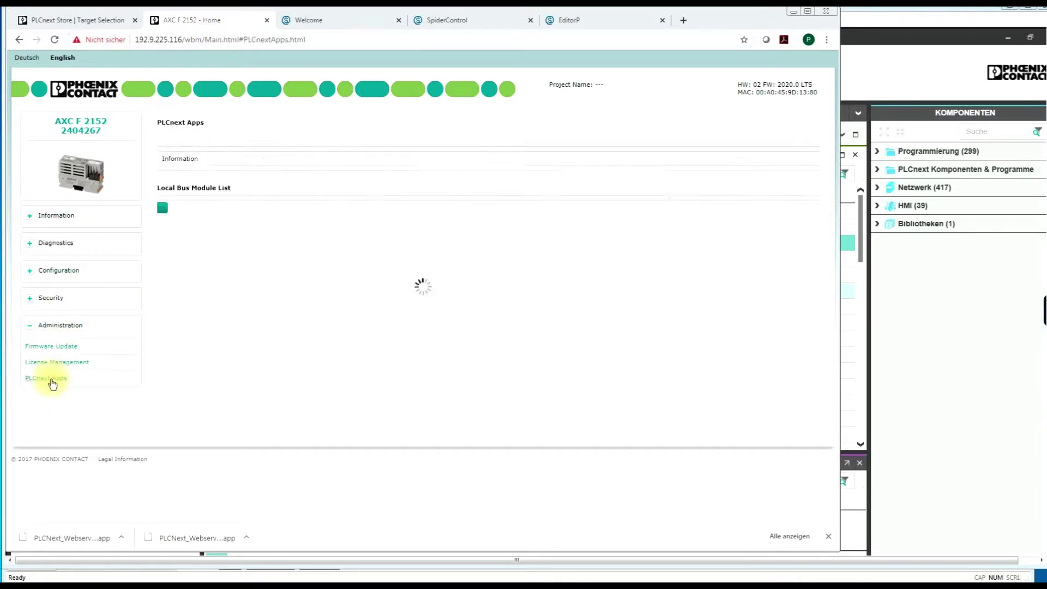
left_click(188, 252)
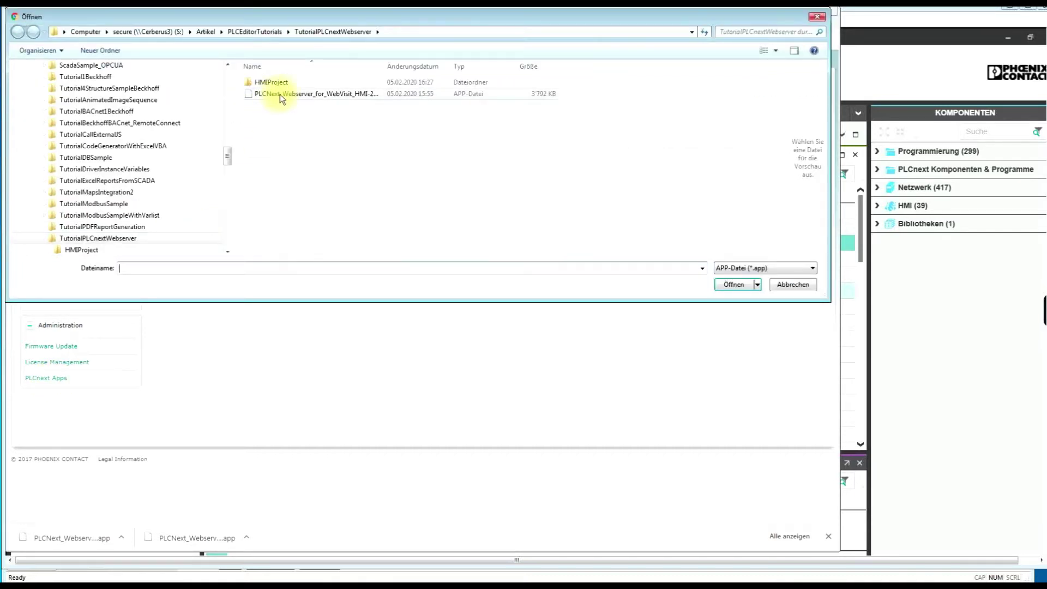
left_click(280, 94)
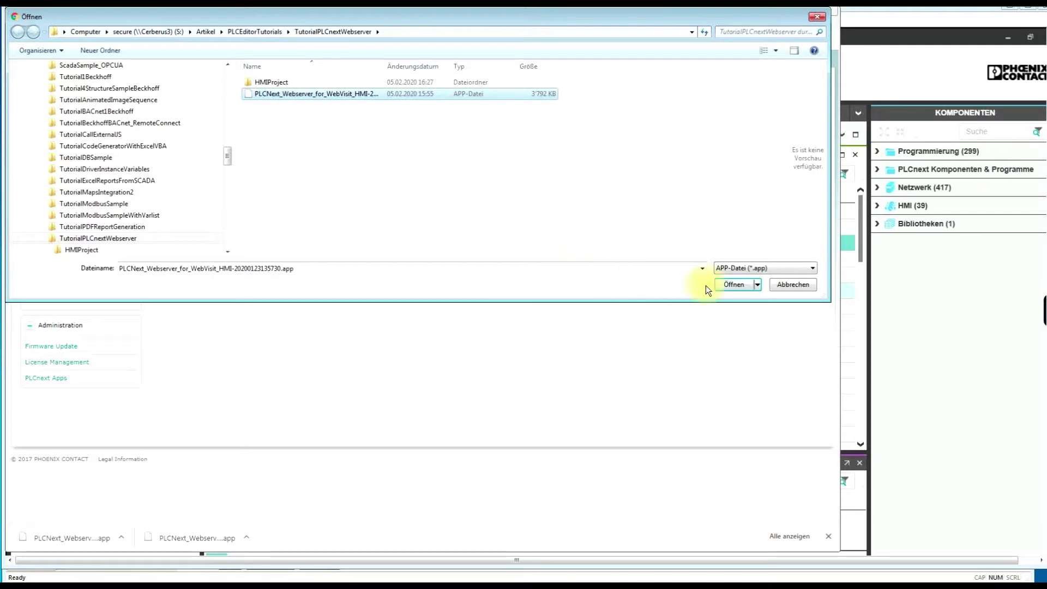
left_click(734, 285)
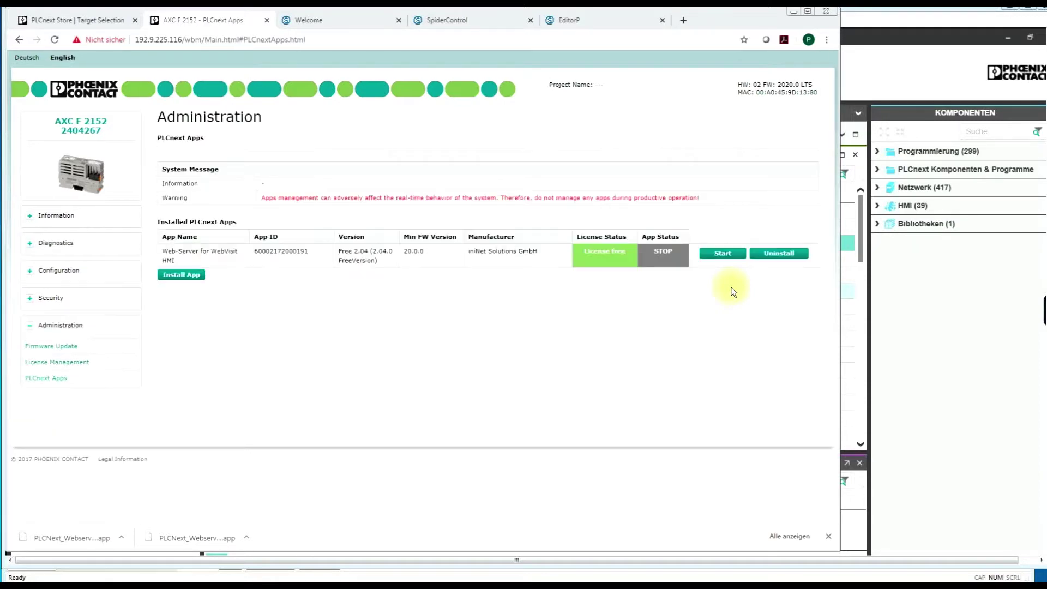
Start the Web-Server for WebVisit HMI app so its status changes to RUN.
left_click(725, 254)
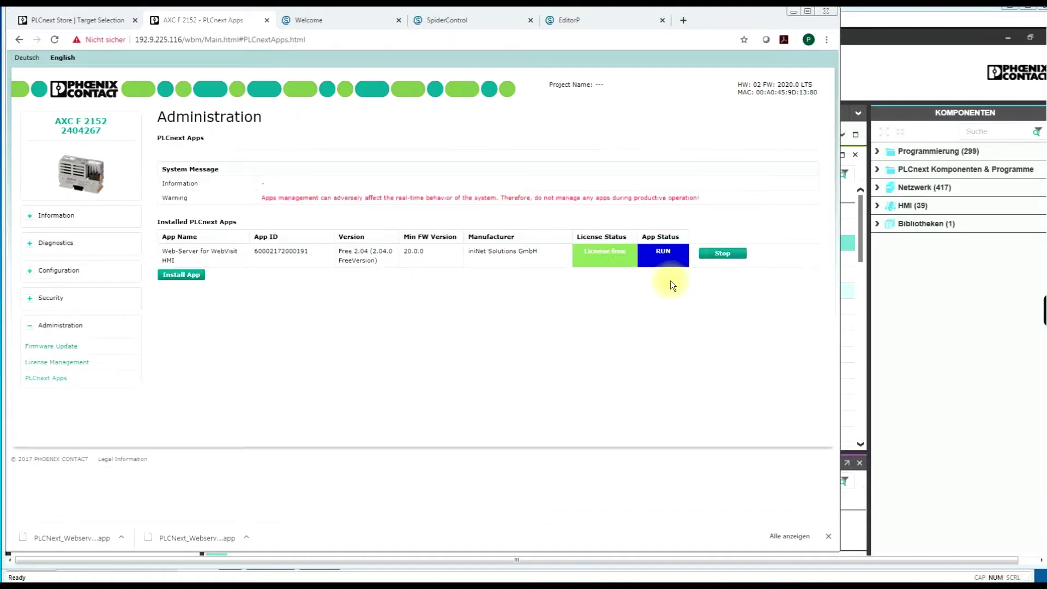
left_click(325, 22)
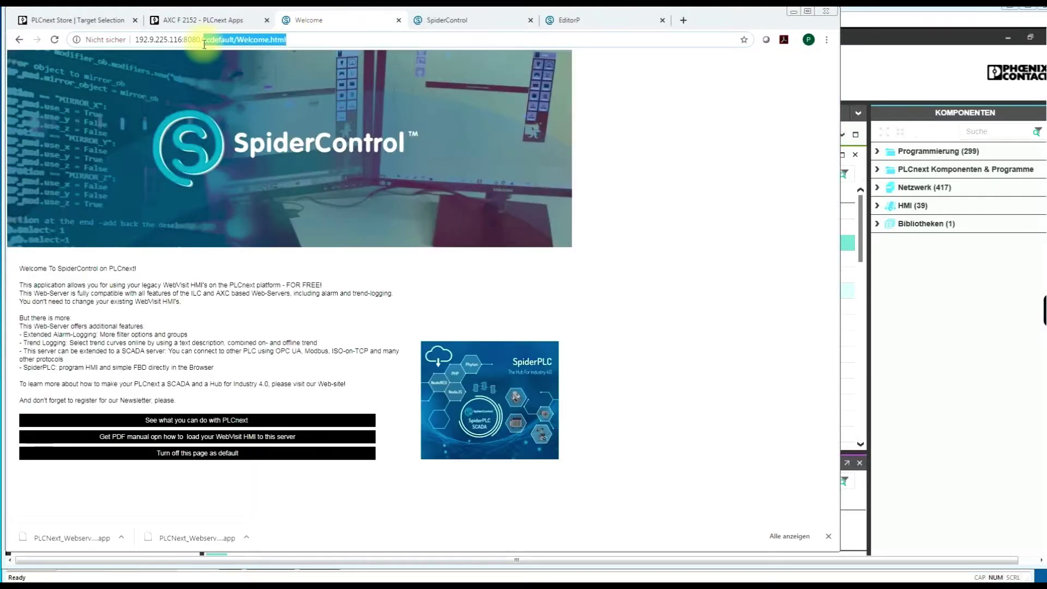
Reload the welcome page from 192.9.225.116:8080 and open the WebVisit Server Registration form.
key("Return")
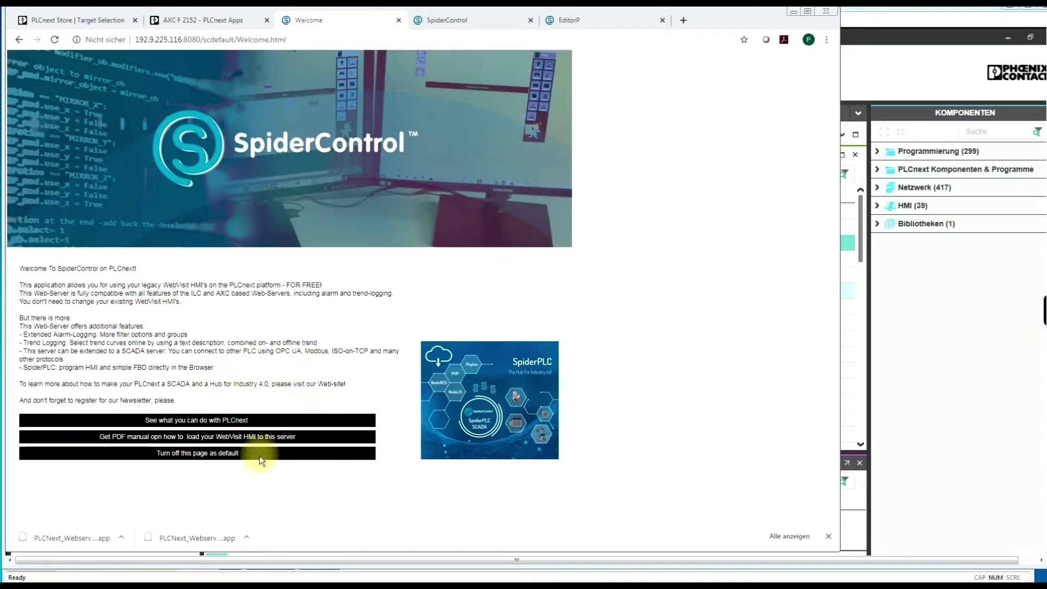
left_click(214, 454)
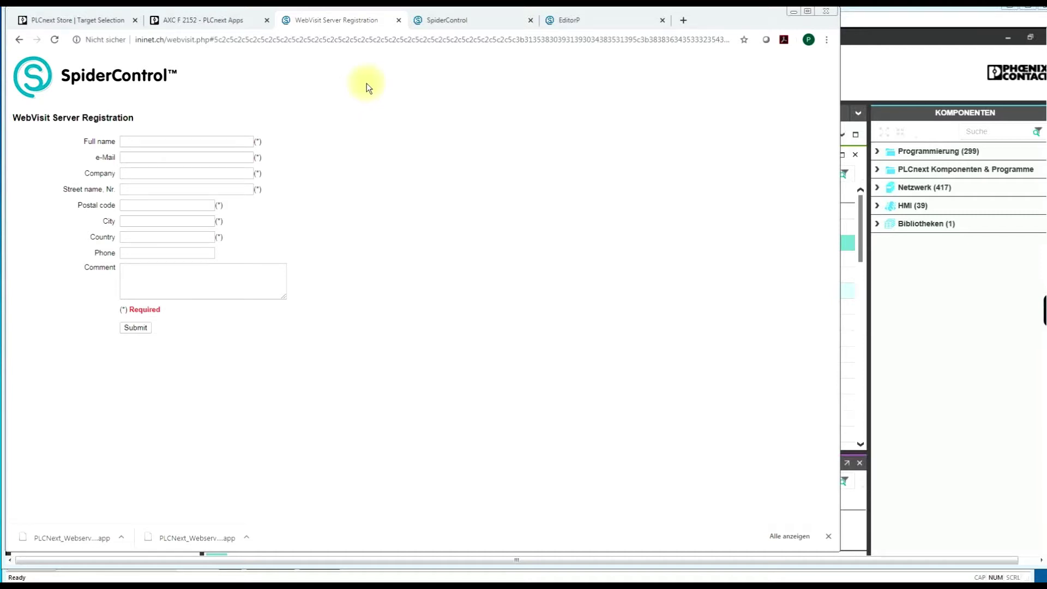
left_click(20, 41)
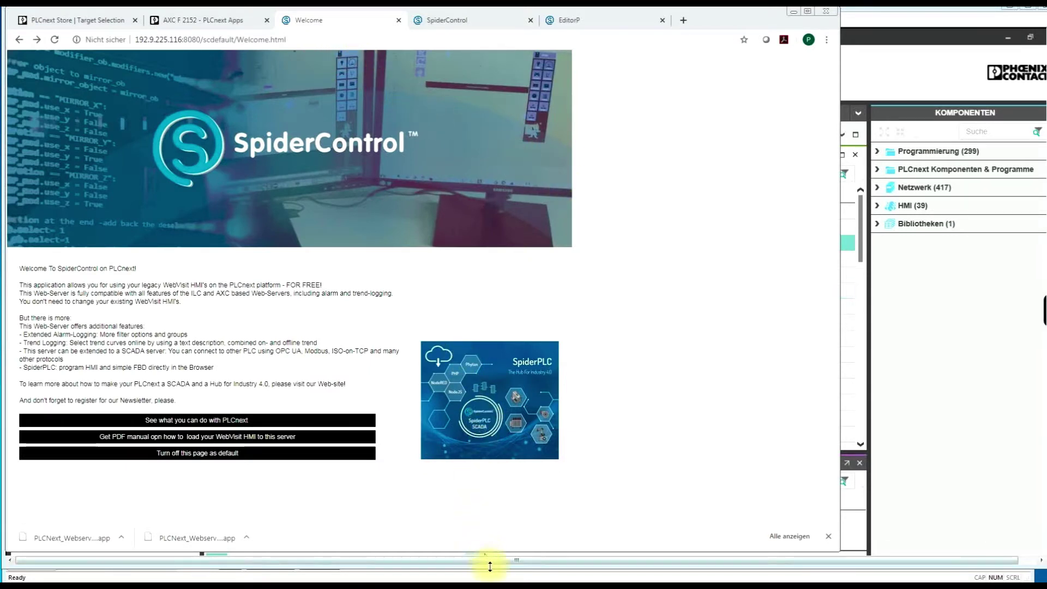
left_click(477, 579)
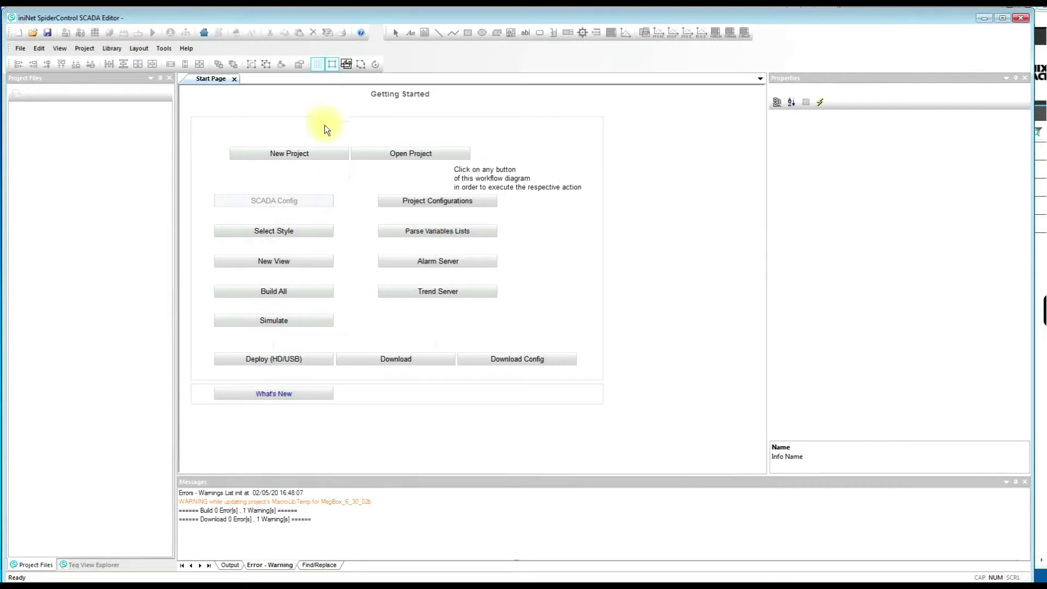
Start a new Webserver Integrated in PLC project located in the S: drive's HMIProject folder.
left_click(314, 154)
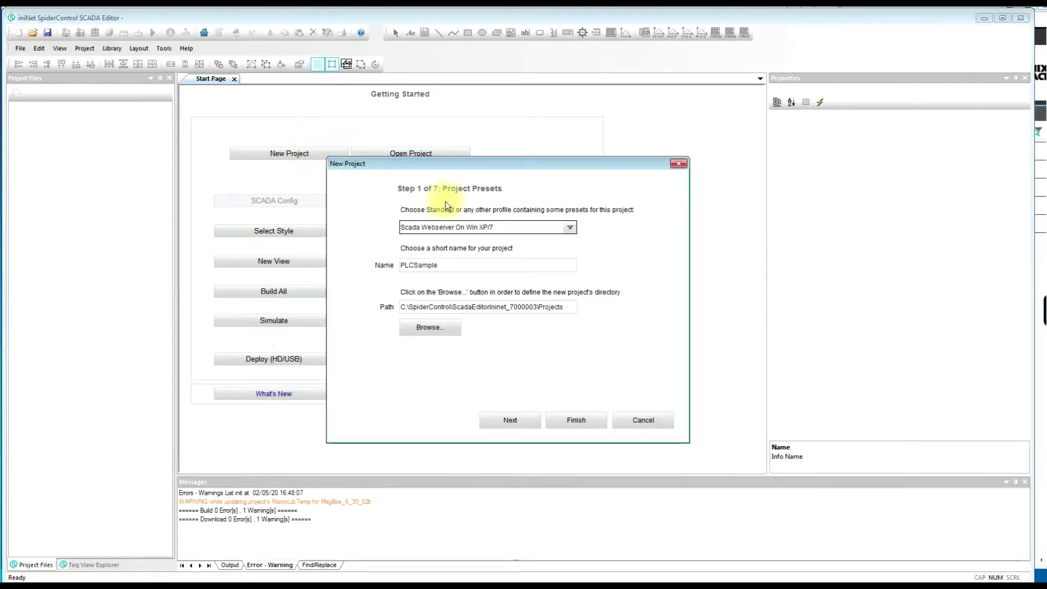
left_click(571, 228)
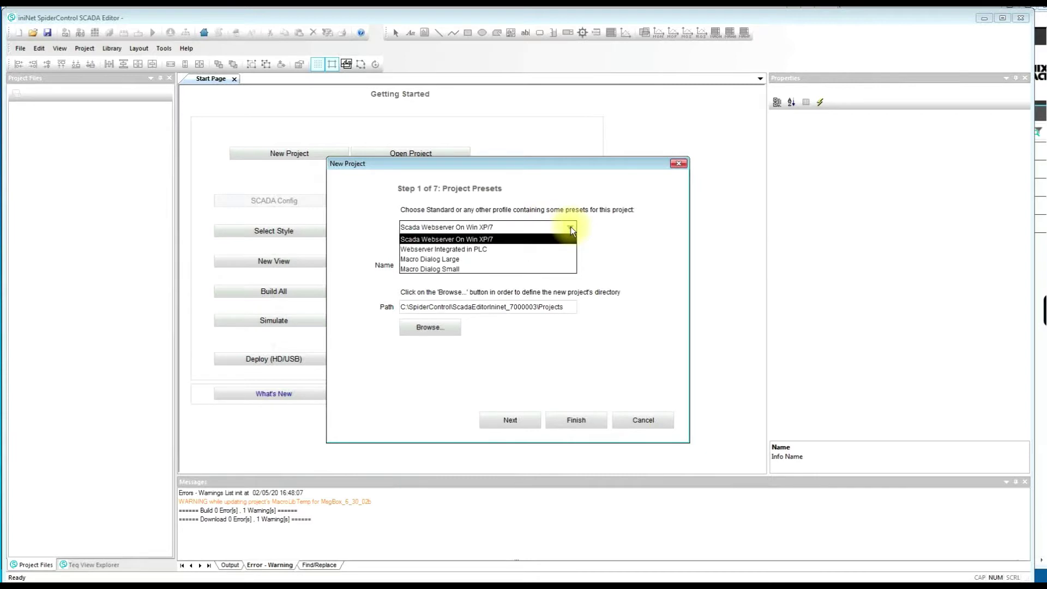
left_click(482, 249)
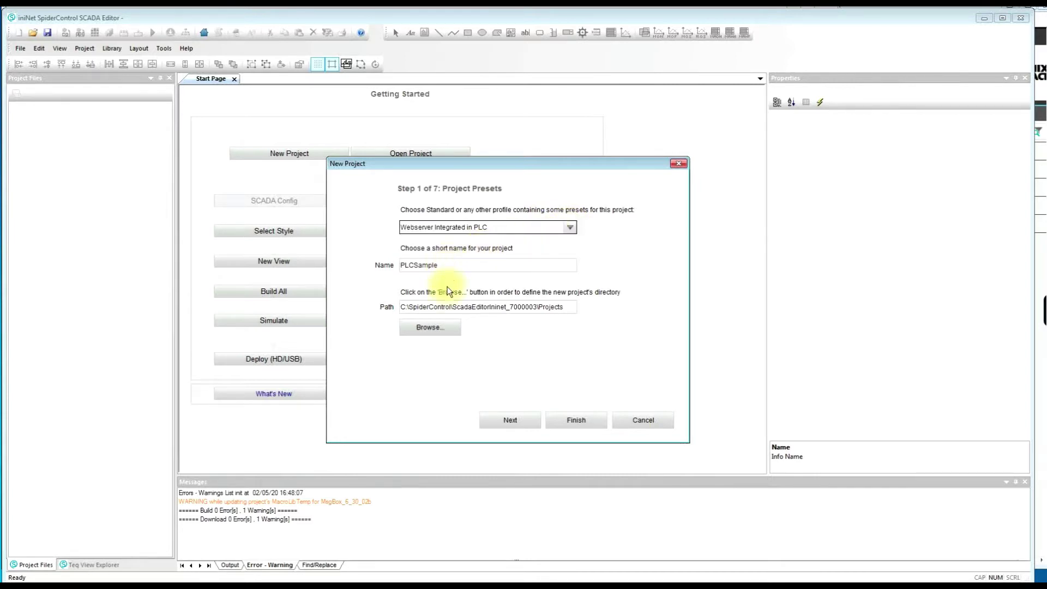
left_click(443, 330)
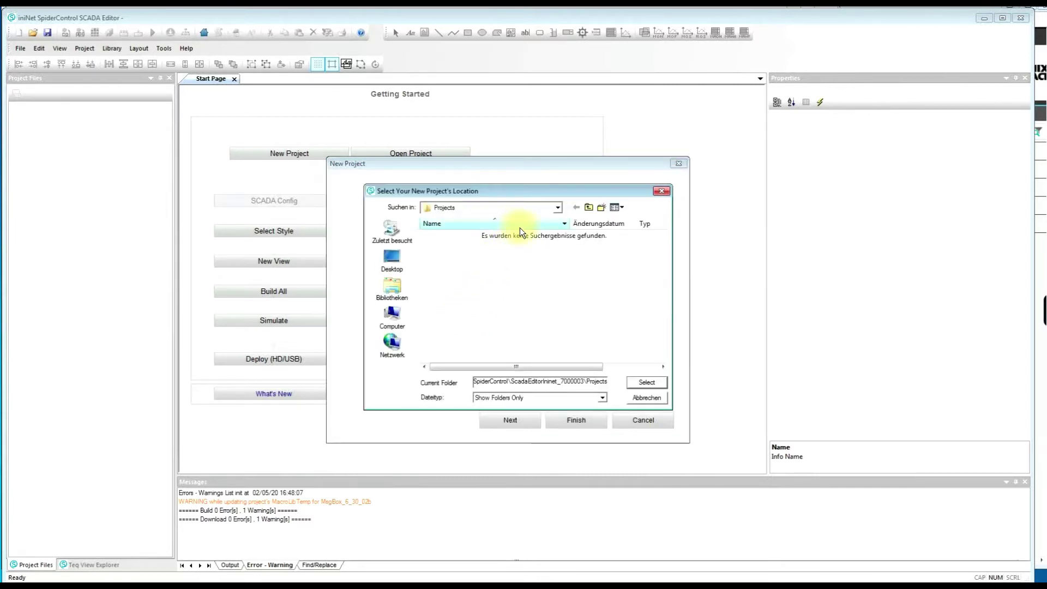
left_click(557, 208)
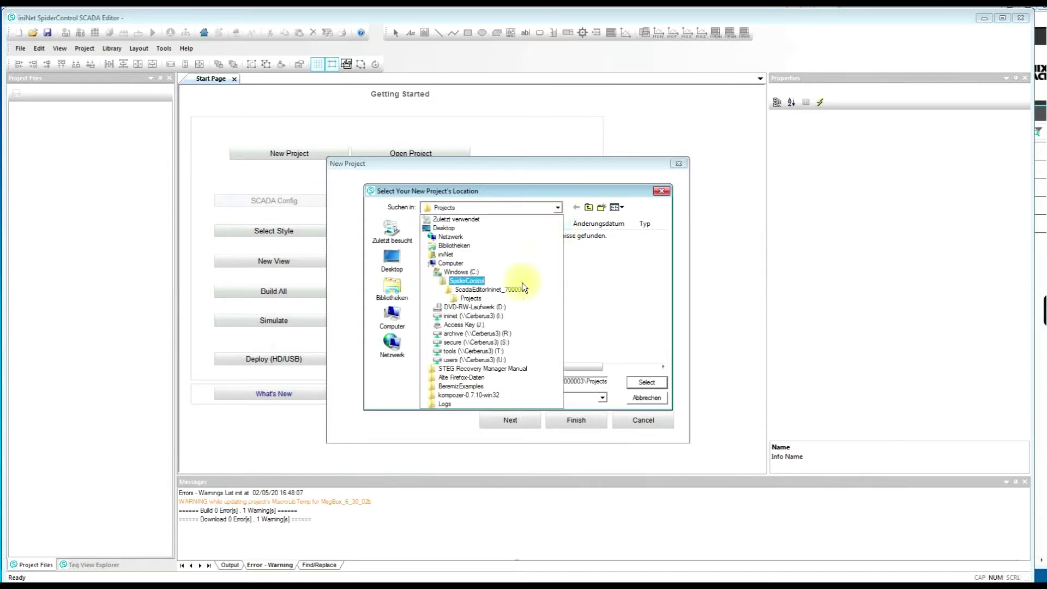
left_click(473, 339)
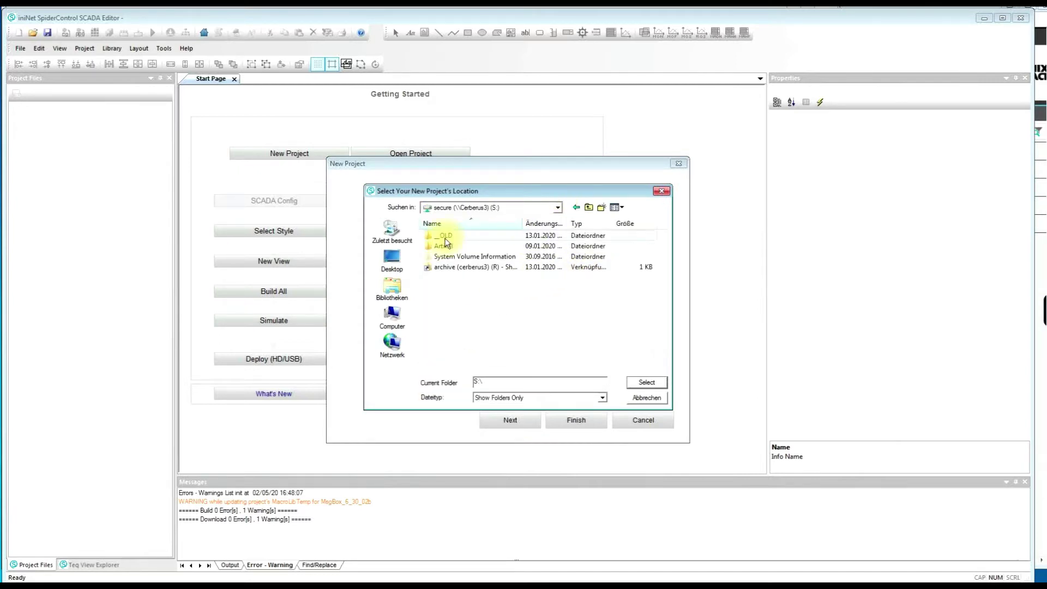
double_click(436, 246)
left_click_drag(666, 260, 653, 350)
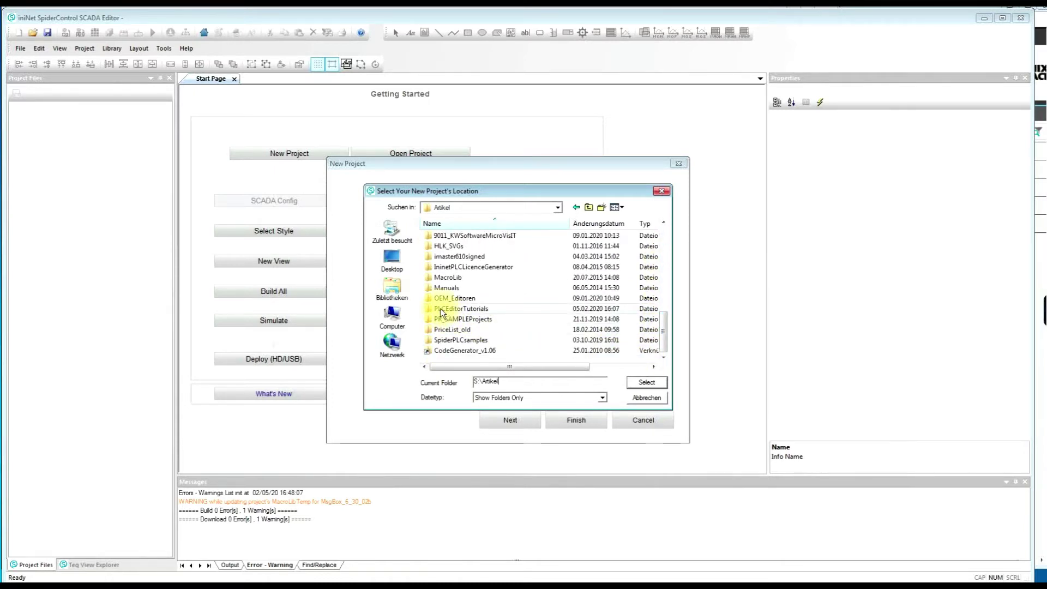
double_click(442, 308)
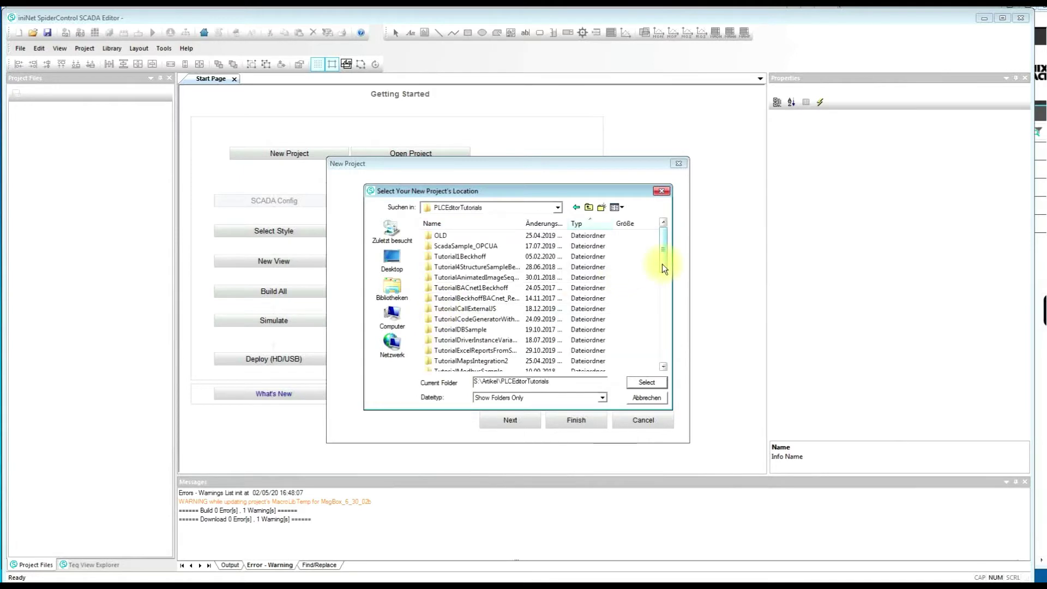
left_click_drag(662, 264, 657, 296)
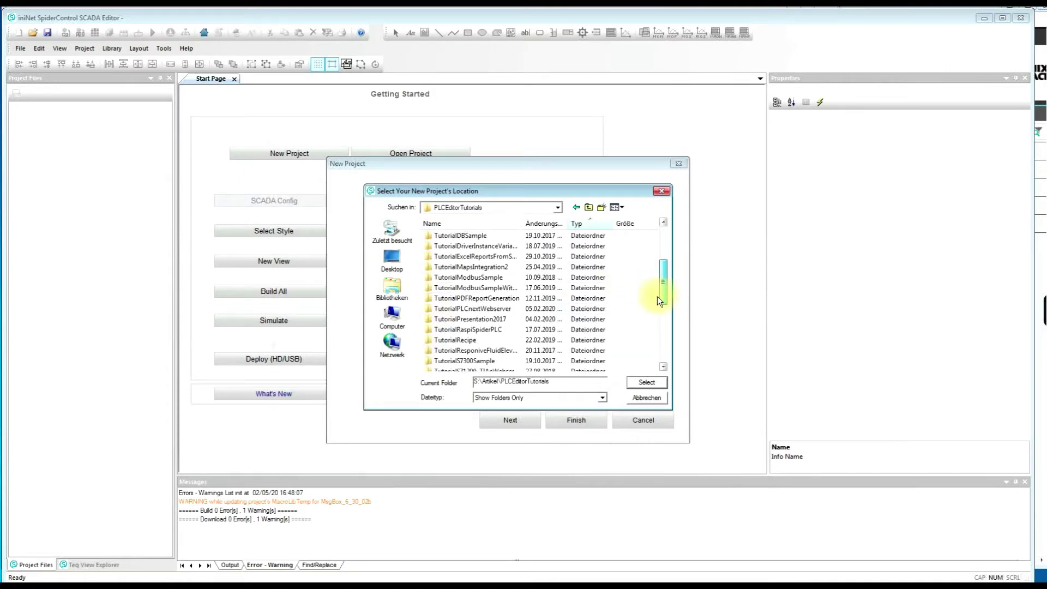
double_click(453, 308)
double_click(457, 236)
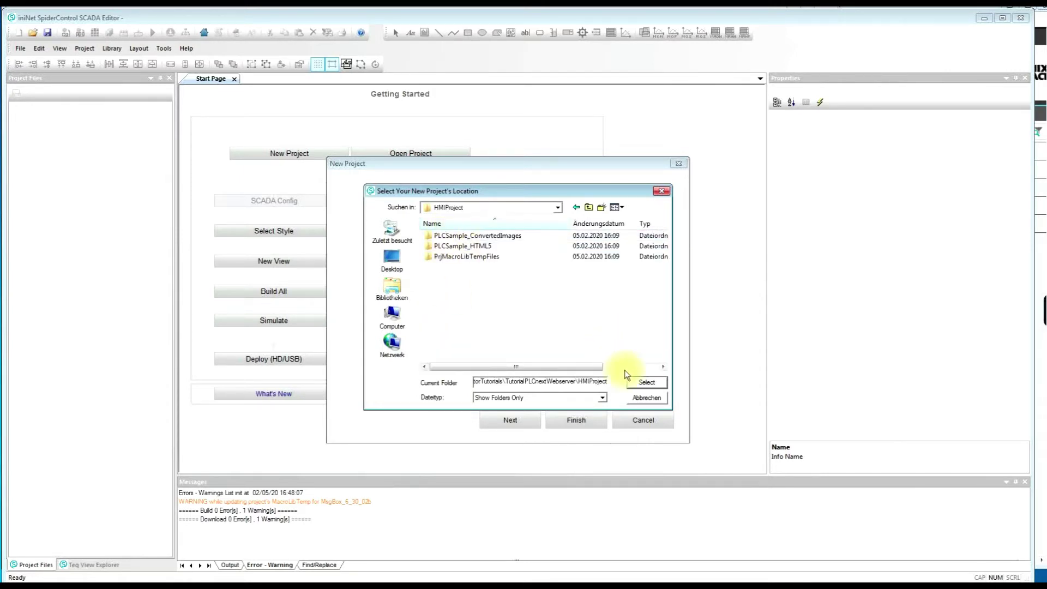
left_click(637, 381)
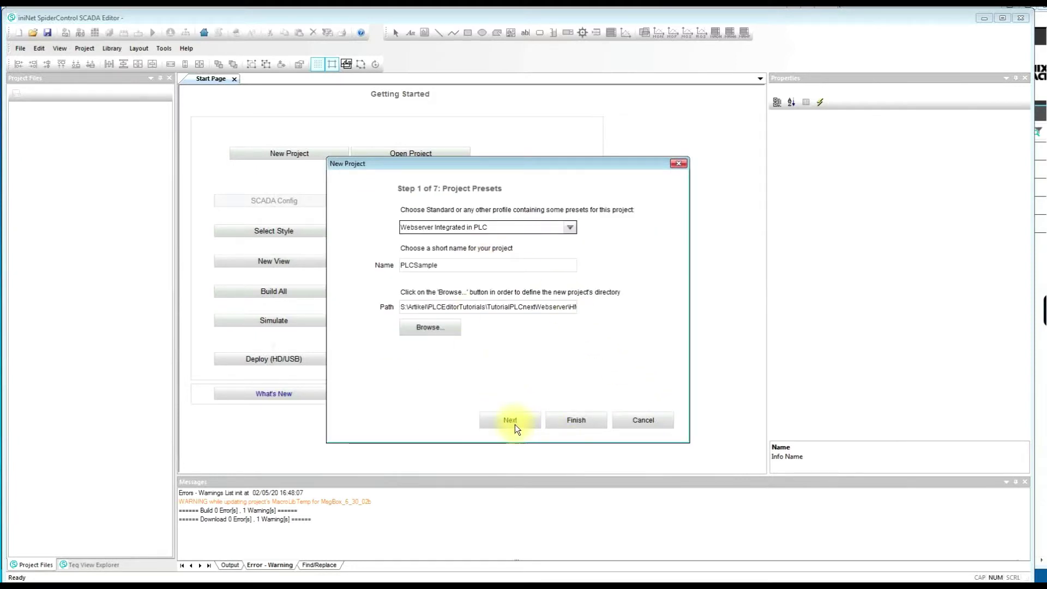
Set the screen width to 800 px and the polling period to 500 ms.
left_click(513, 421)
left_click(569, 249)
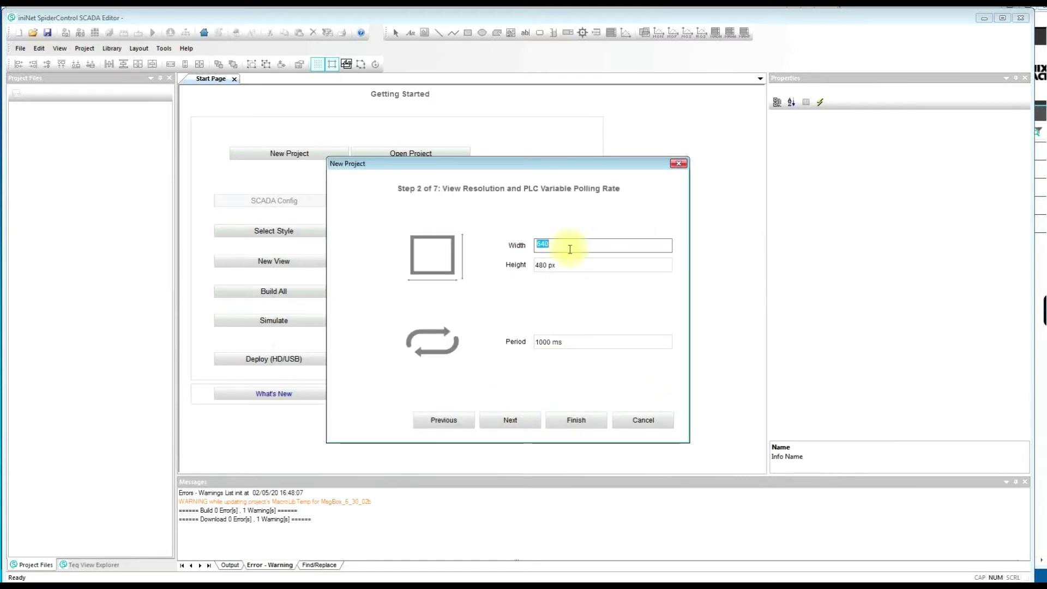
type("800")
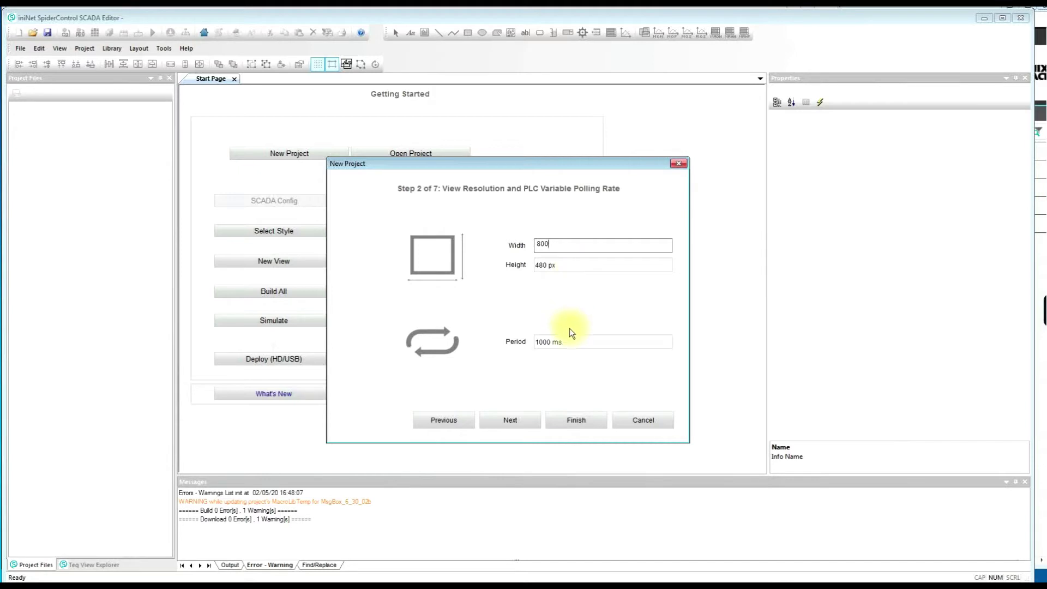
left_click(569, 341)
type("500")
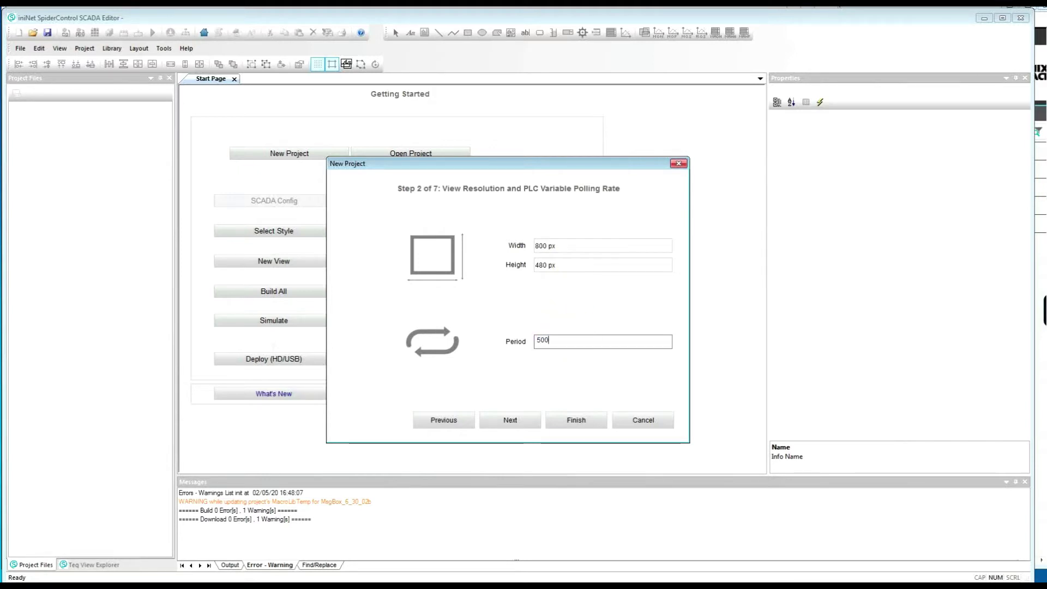
left_click(535, 420)
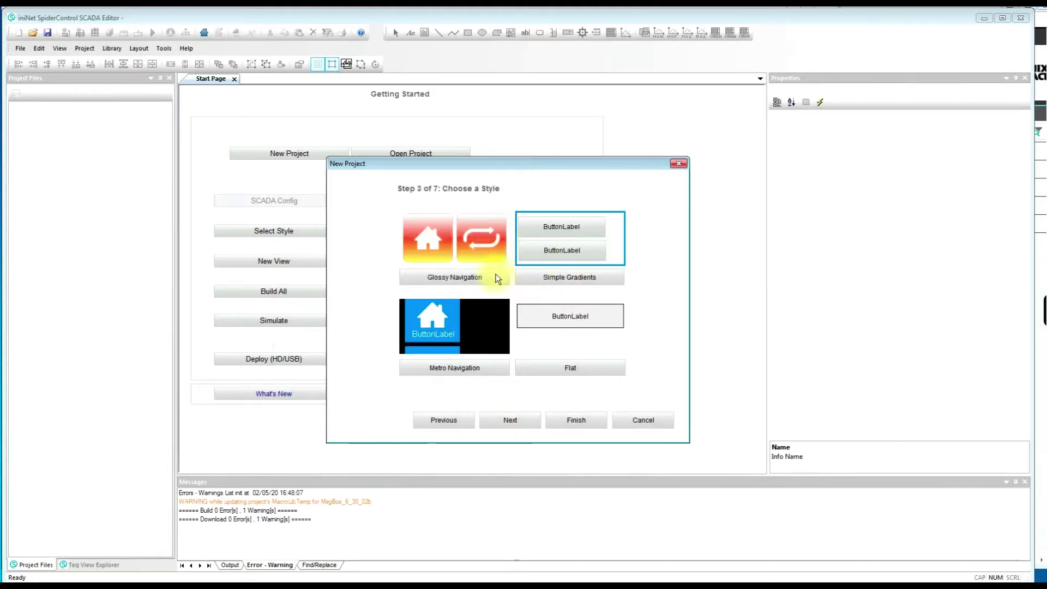
Keep the default style, generate five views, add background and foreground layers, and finish.
left_click(515, 427)
left_click(545, 298)
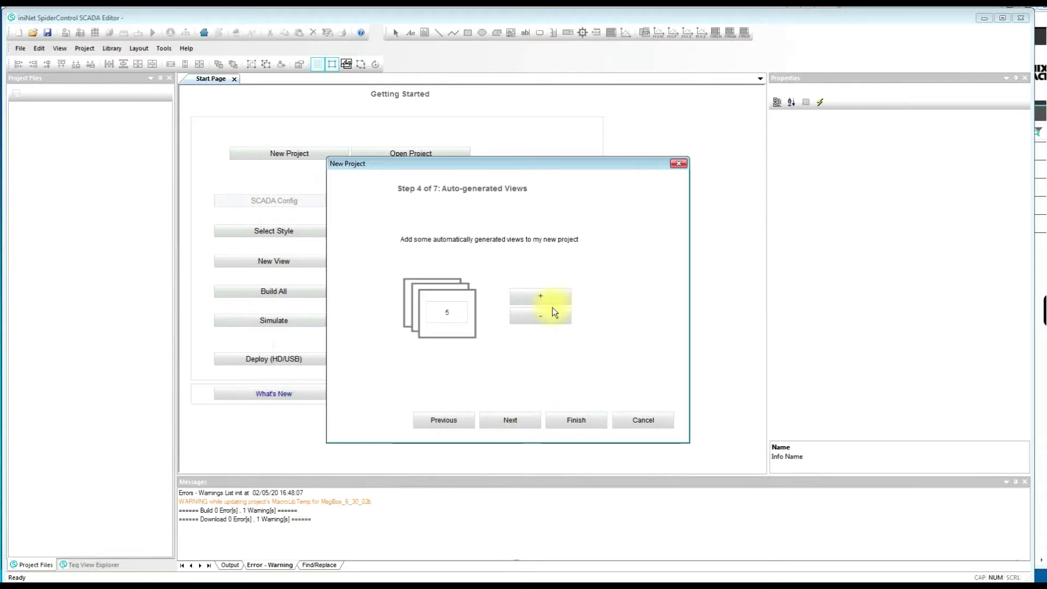
left_click(512, 419)
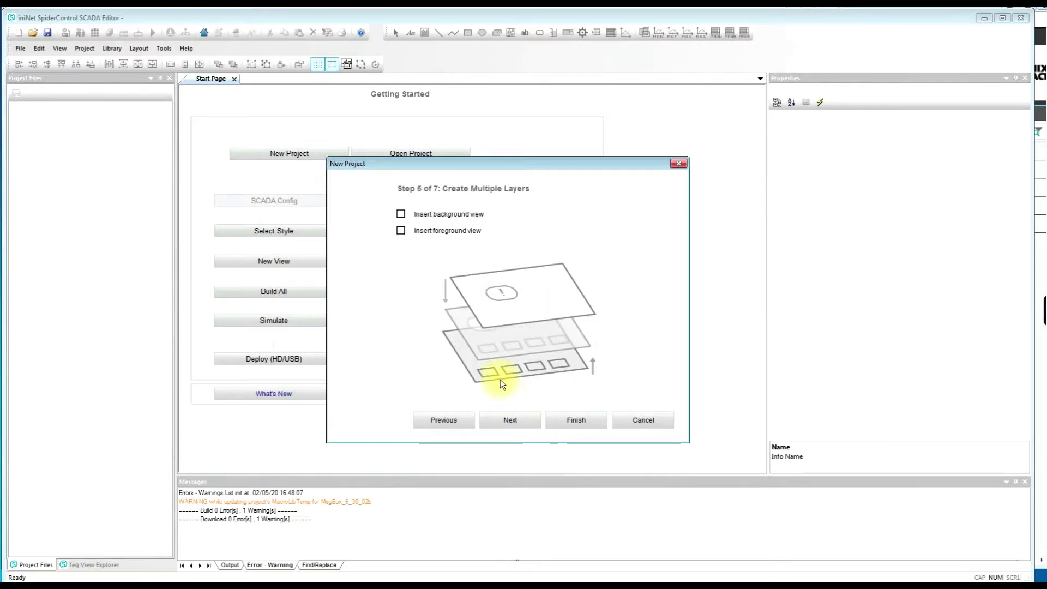
left_click(450, 214)
left_click(452, 230)
left_click(564, 421)
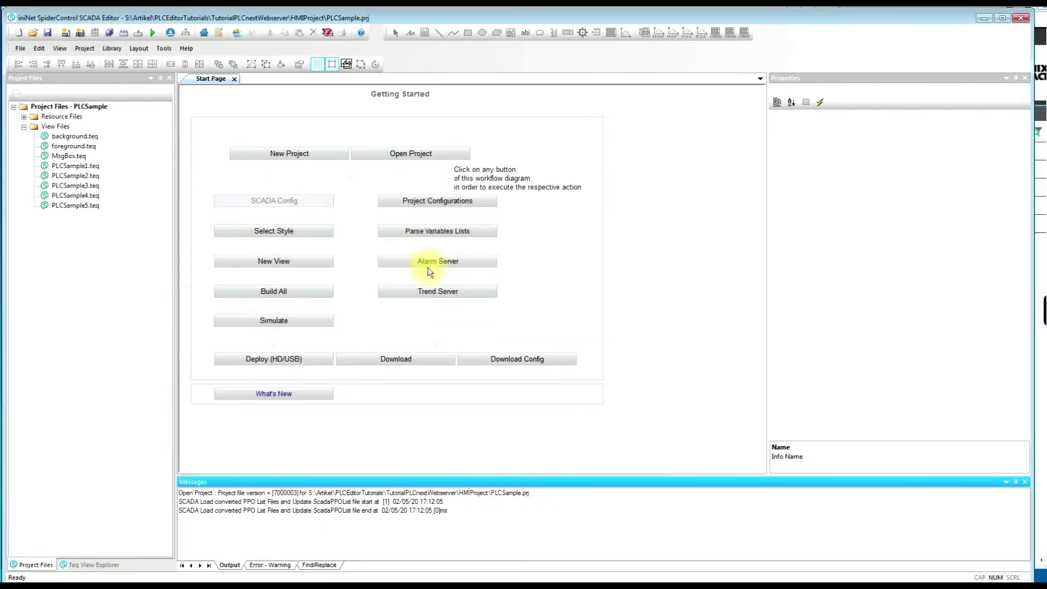
Open PLCSample1.teq from the Project Files tree in an editor tab.
double_click(76, 166)
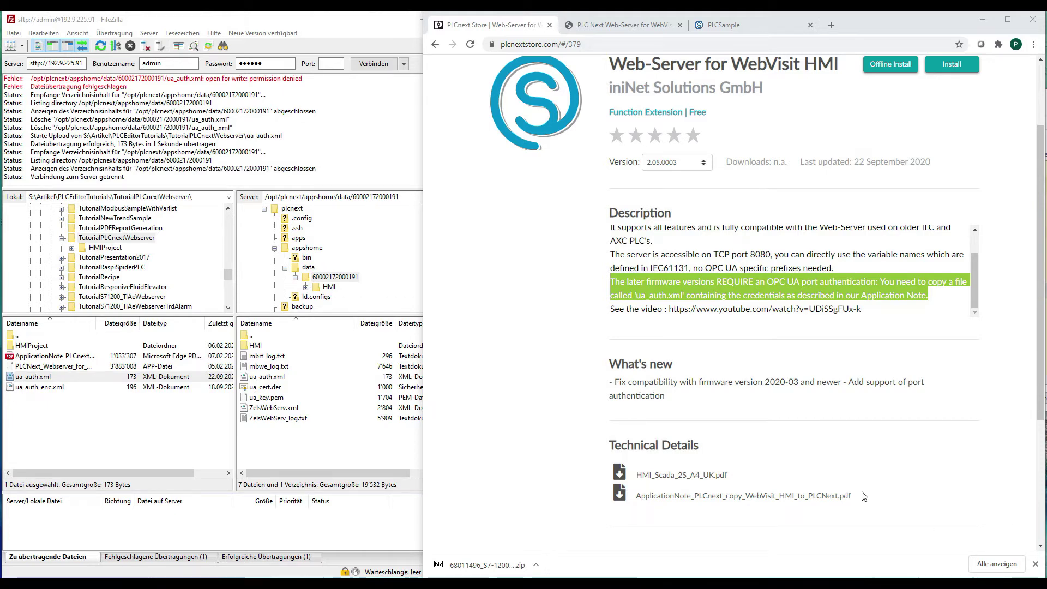
left_click(683, 295)
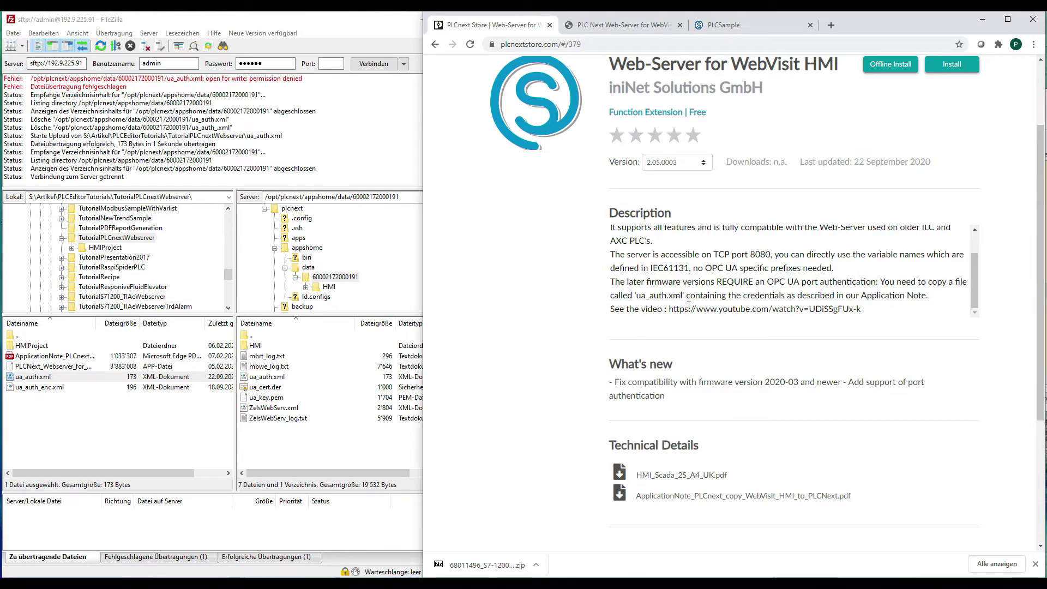
Open the ApplicationNote PDF, scroll to its page-6 ua_auth.xml instructions, then bring up ua_auth.xml.
left_click(661, 497)
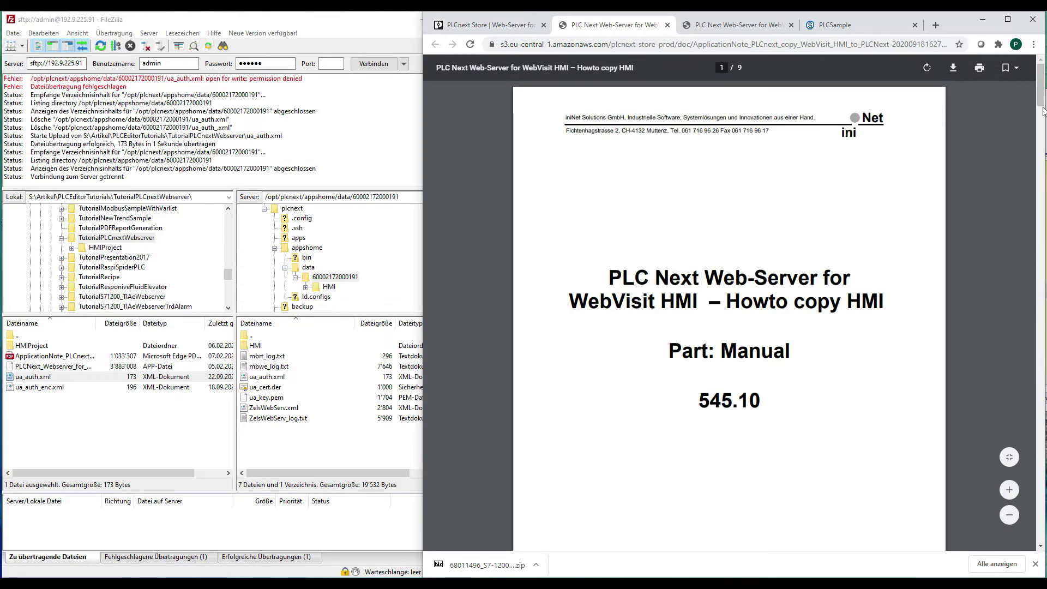
left_click(1040, 97)
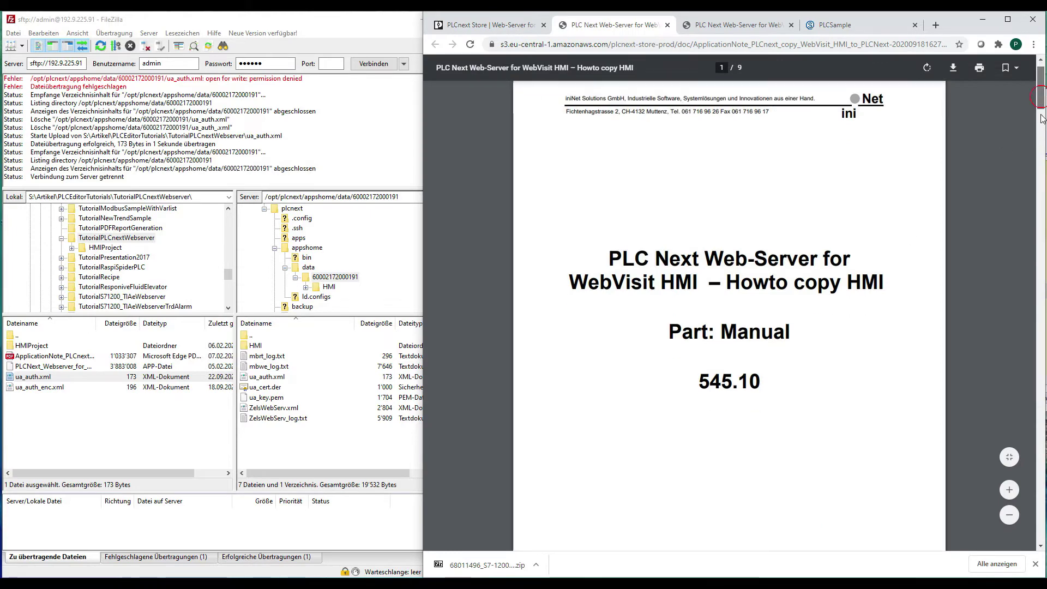
left_click_drag(1042, 118, 1029, 342)
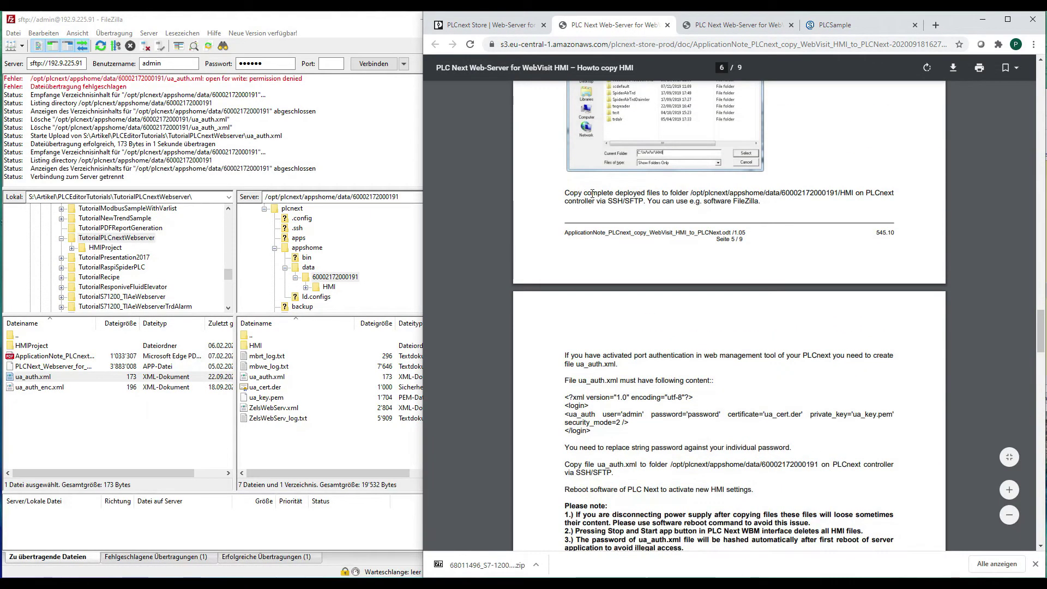
left_click(350, 27)
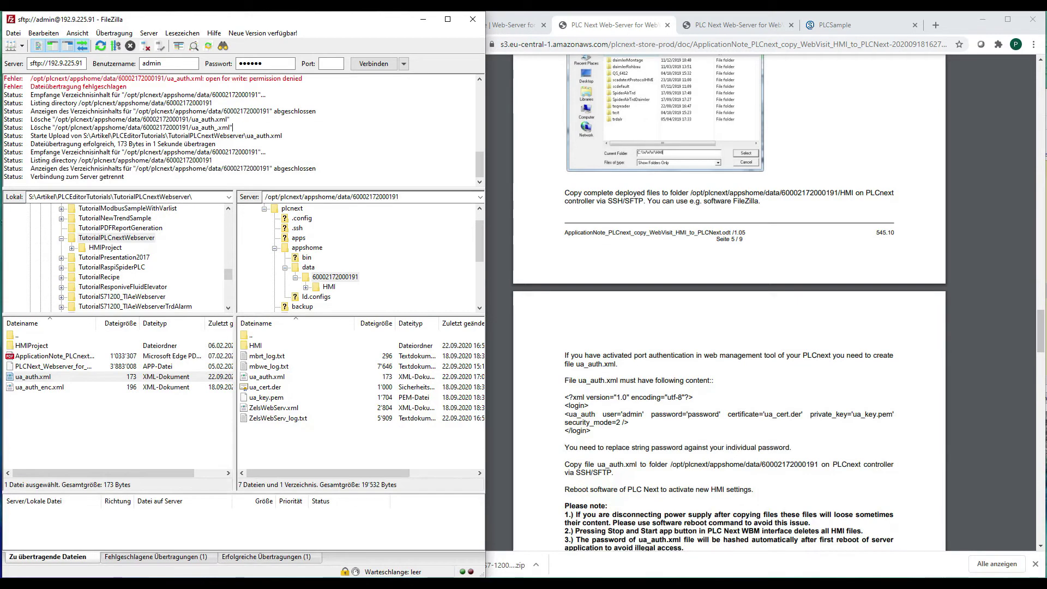
key("alt+Tab")
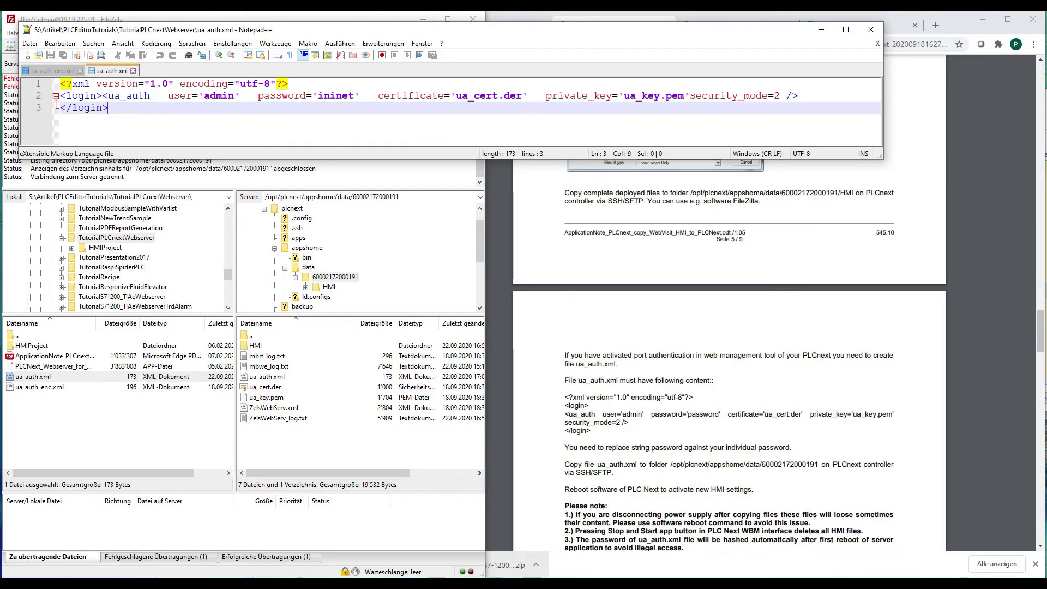
double_click(207, 96)
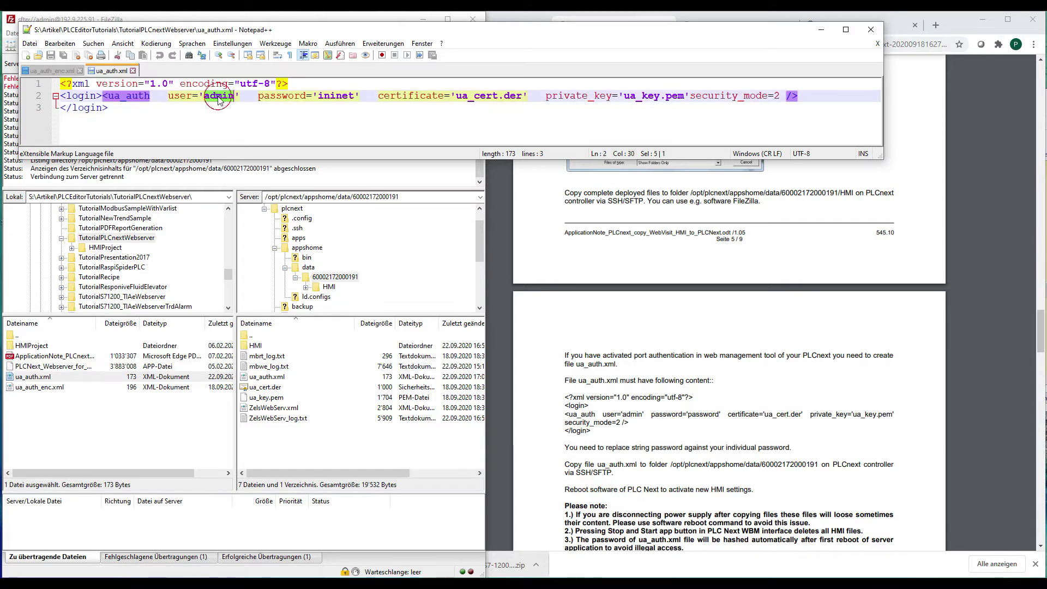
double_click(335, 96)
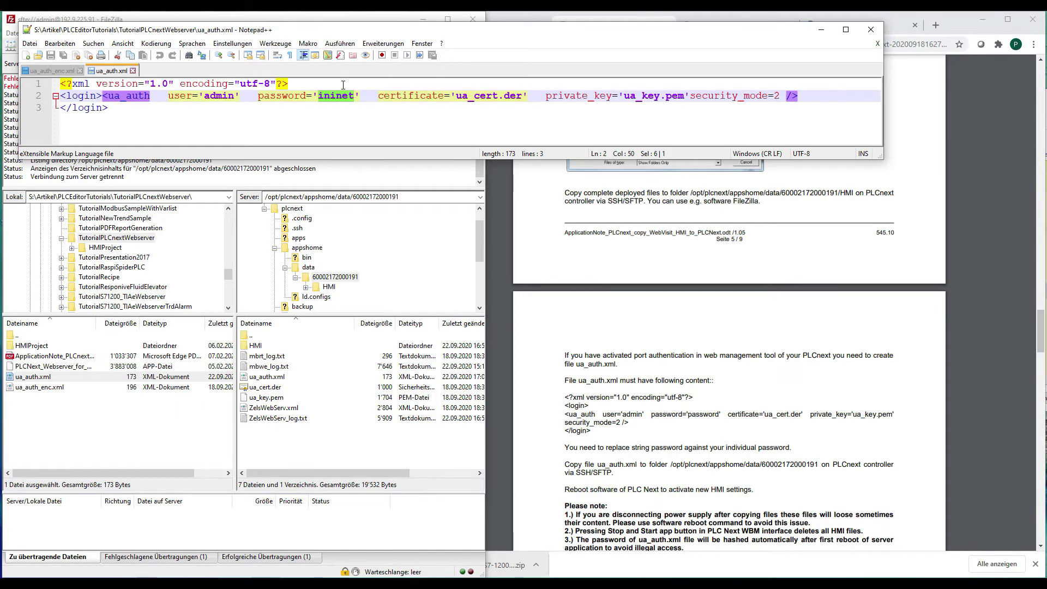
left_click(822, 34)
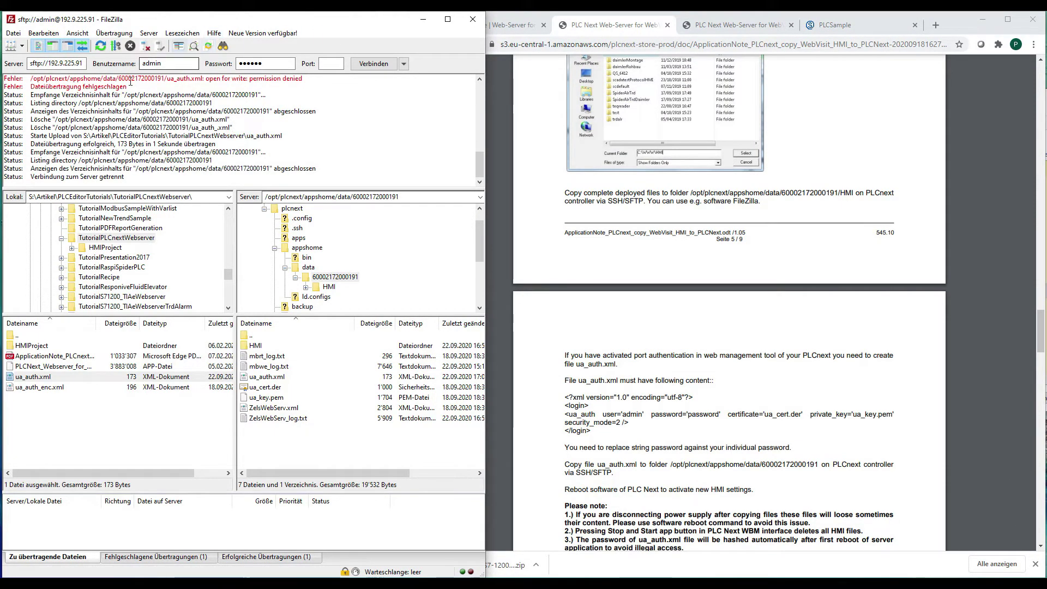
left_click(33, 379)
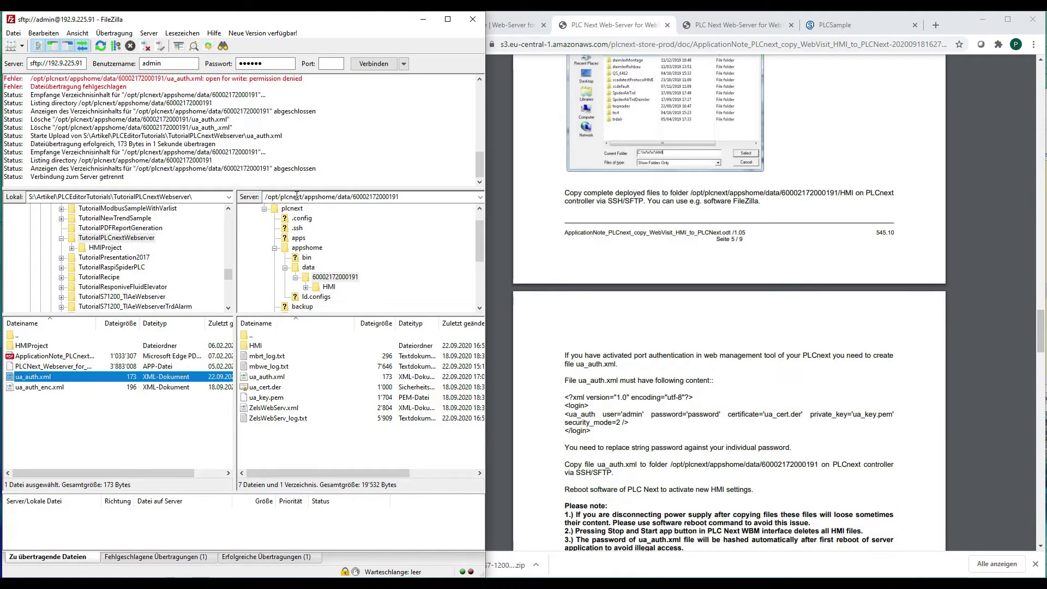
left_click(339, 197)
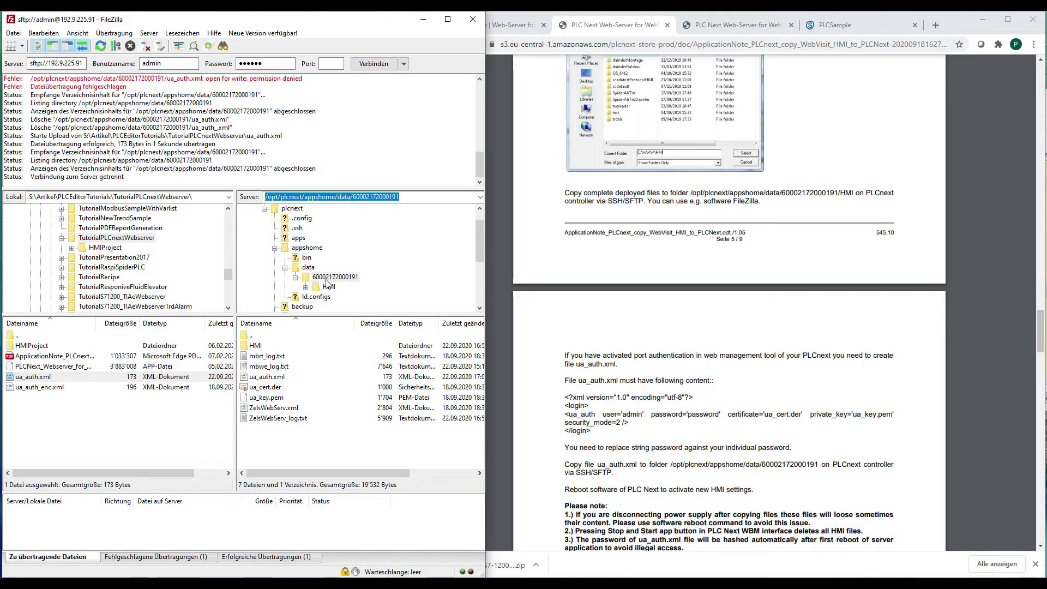
left_click_drag(17, 377, 266, 436)
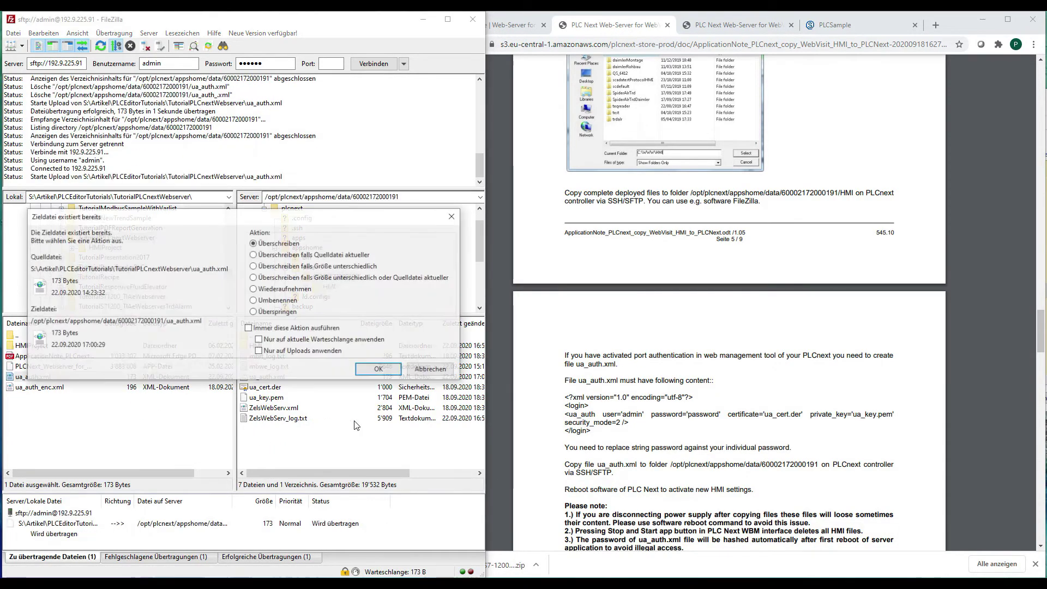
left_click(380, 375)
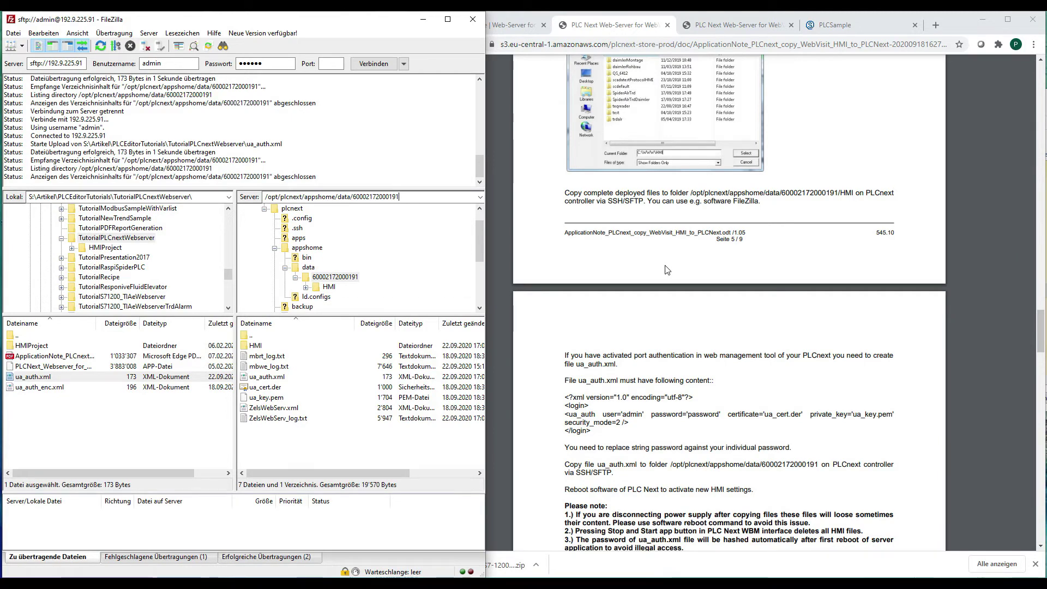
key("XF86AudioLowerVolume")
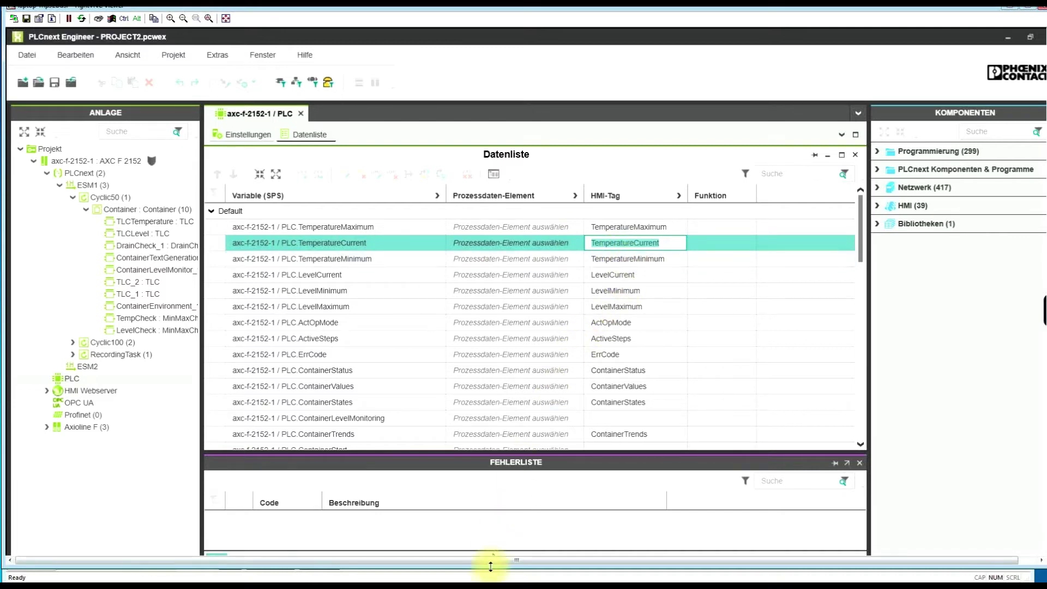
Return to the SCADA Editor's PLCSample1 view with its five numbered buttons.
left_click(478, 582)
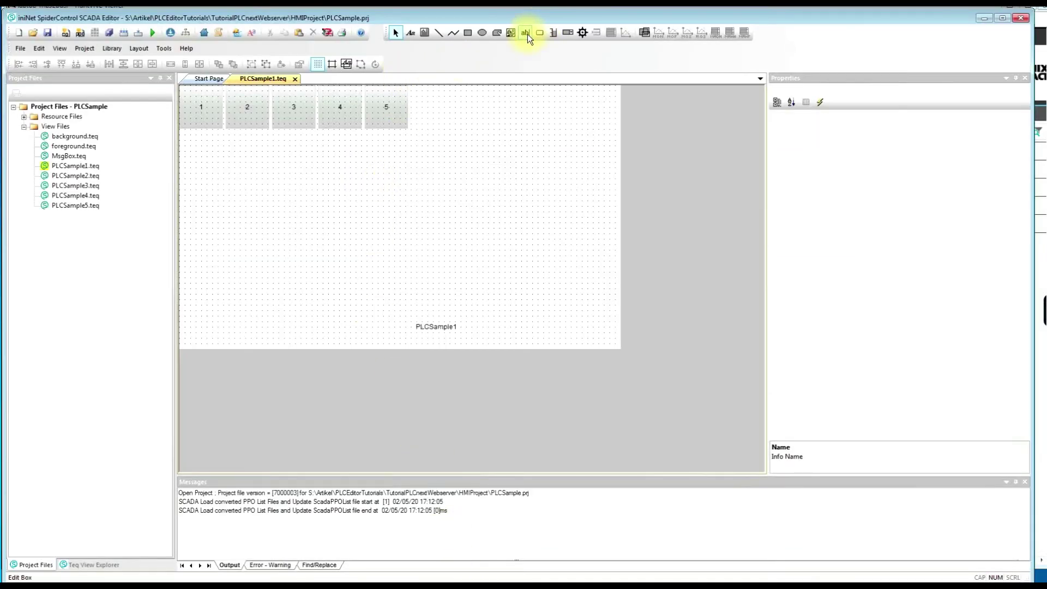
Draw an edit box on PLCSample1 and name it TemperatureCurrent.
mouse_move(205, 158)
left_mouse_down()
mouse_move(283, 188)
mouse_move(312, 179)
left_mouse_up()
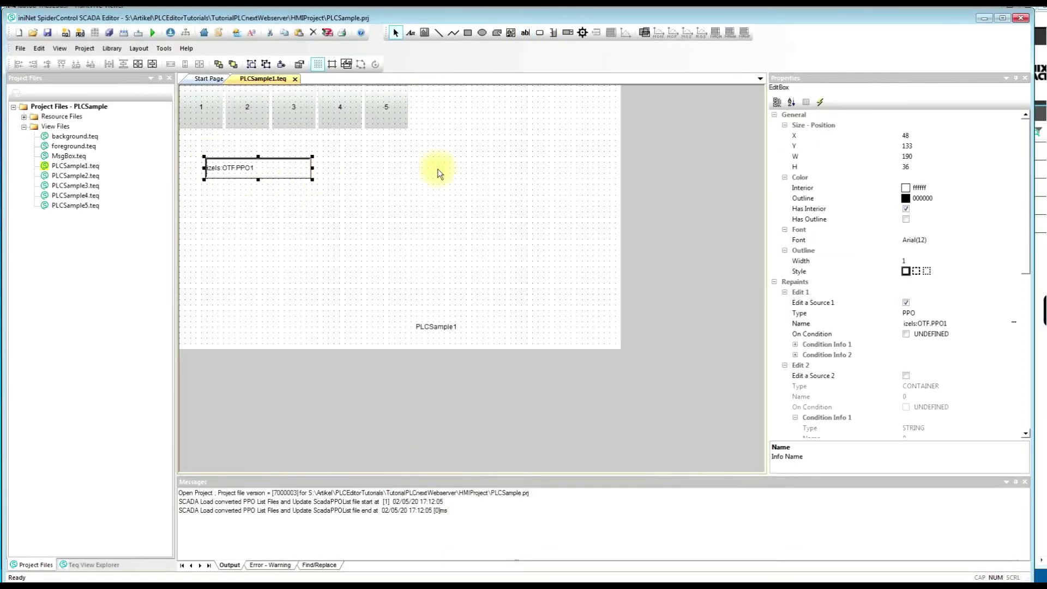
left_click(955, 324)
type("TemperatureCurrent")
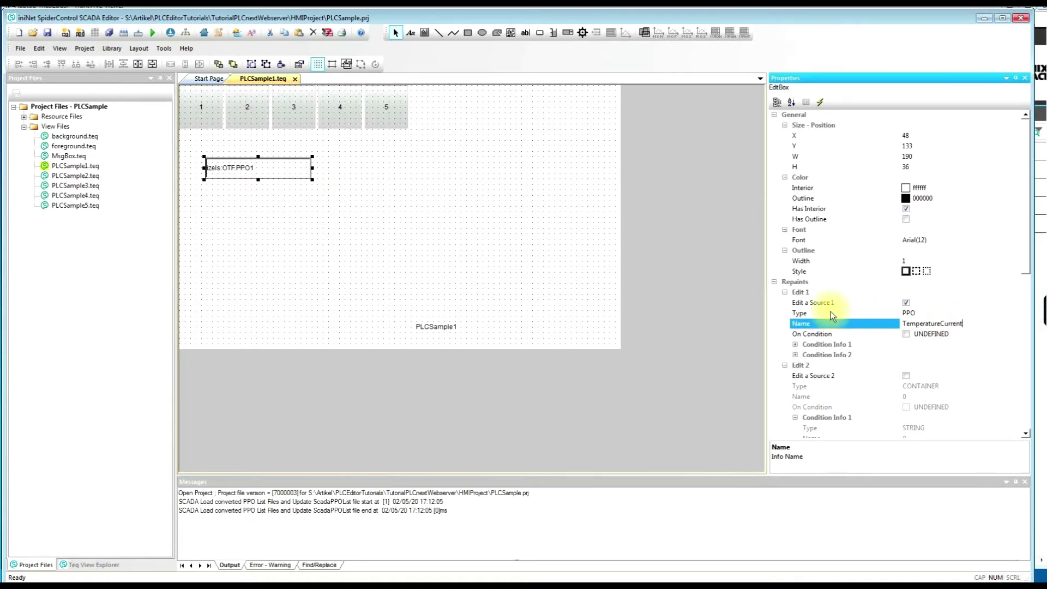
key("Return")
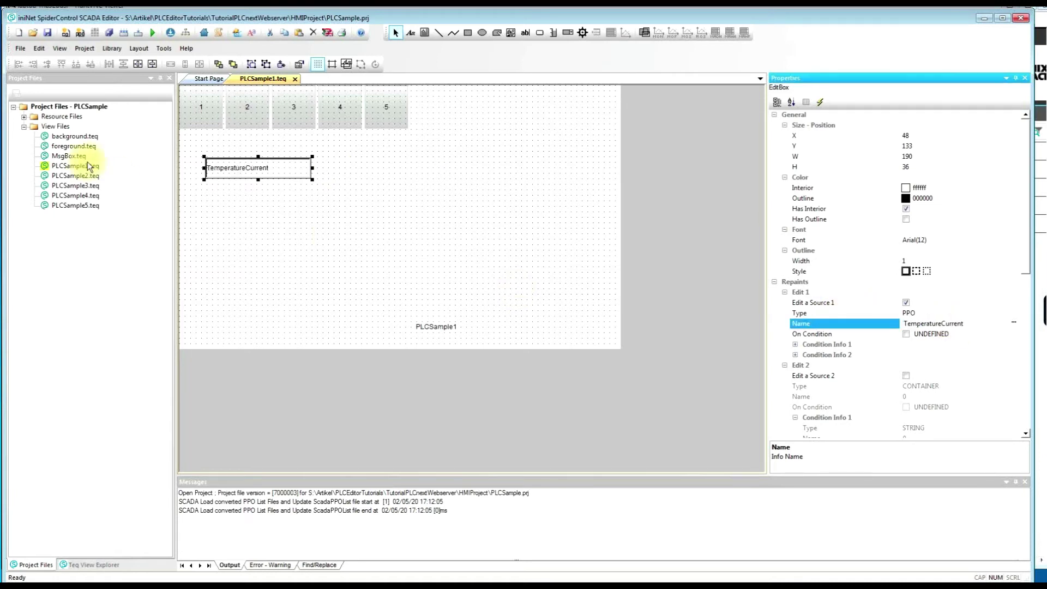
Ctrl-drag a copy of the edit box below and rename it TemperatureMinimum.
left_click(212, 162)
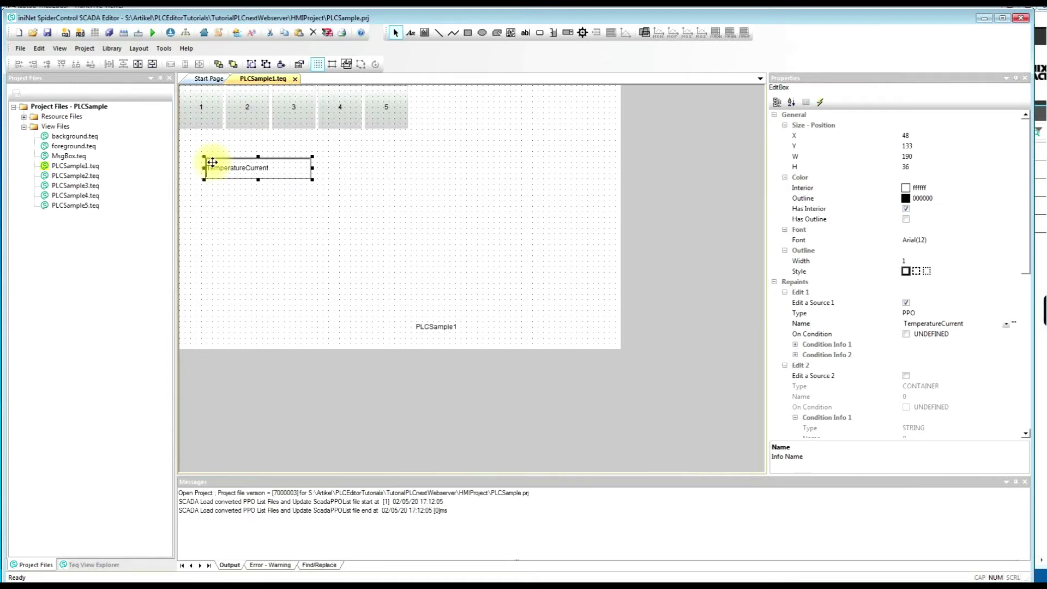
left_click_drag(212, 162, 222, 196)
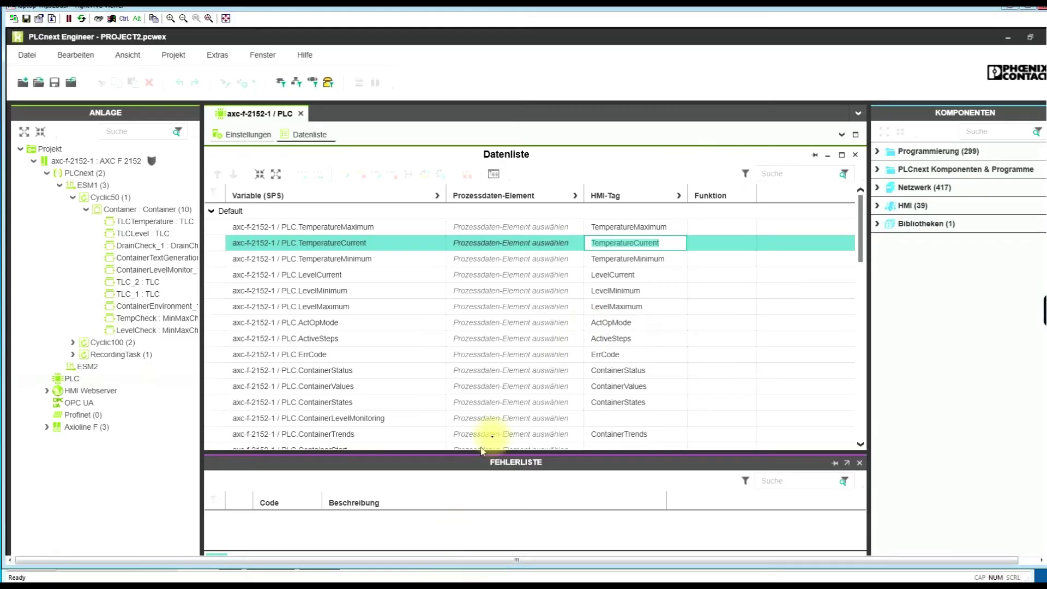
left_click(670, 260)
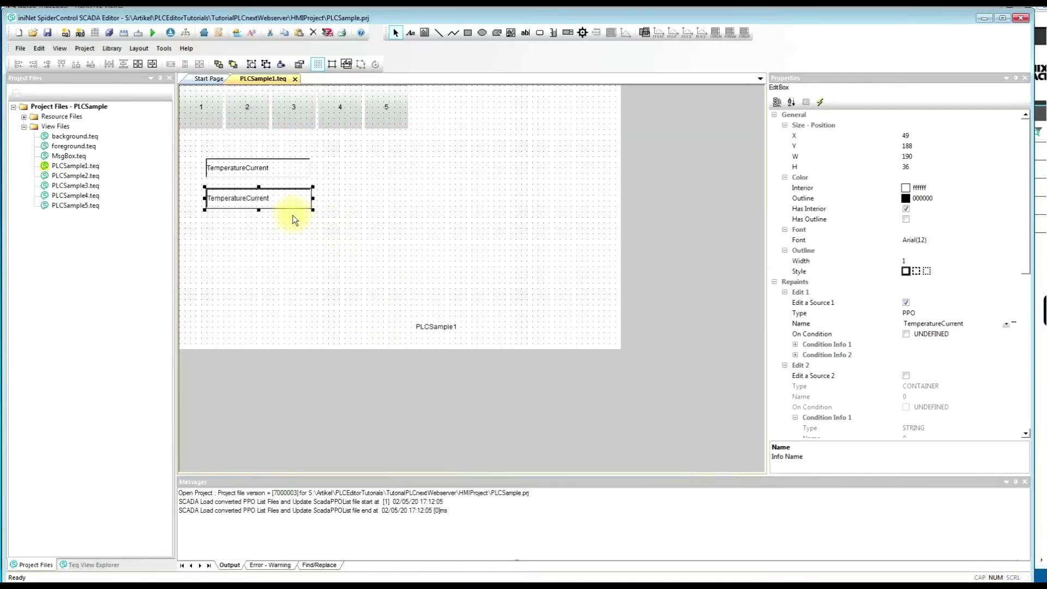
left_click_drag(273, 197, 275, 197)
left_click(973, 322)
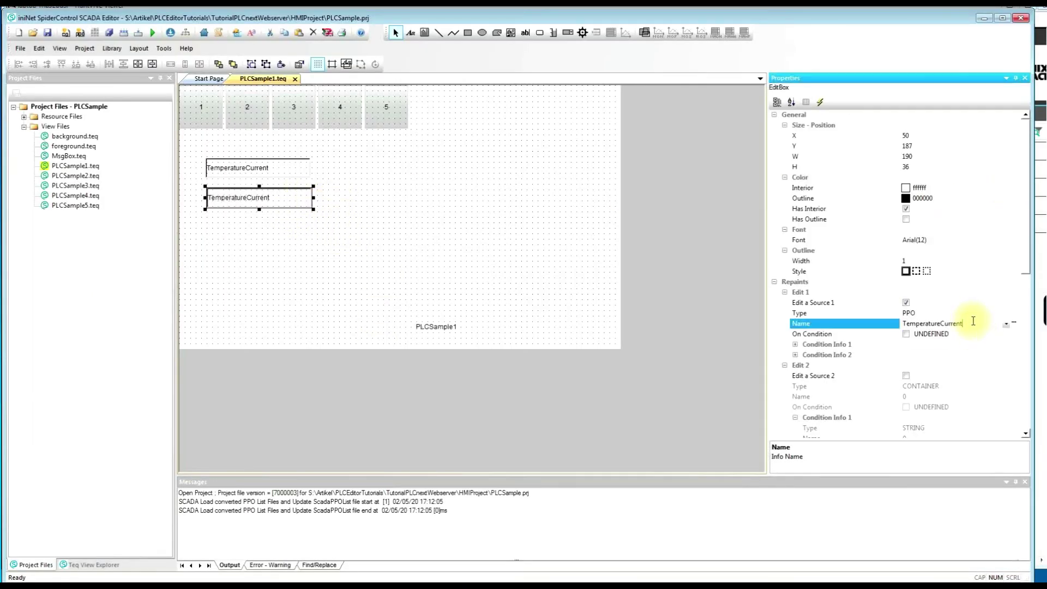
left_click(840, 325)
type("TemperatureMinimum")
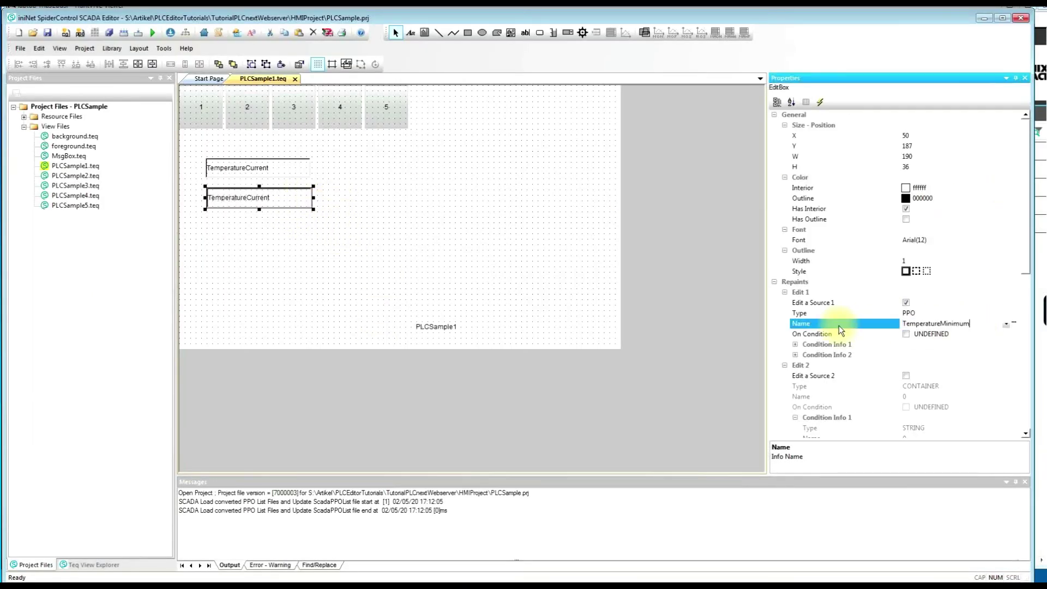
left_click(487, 215)
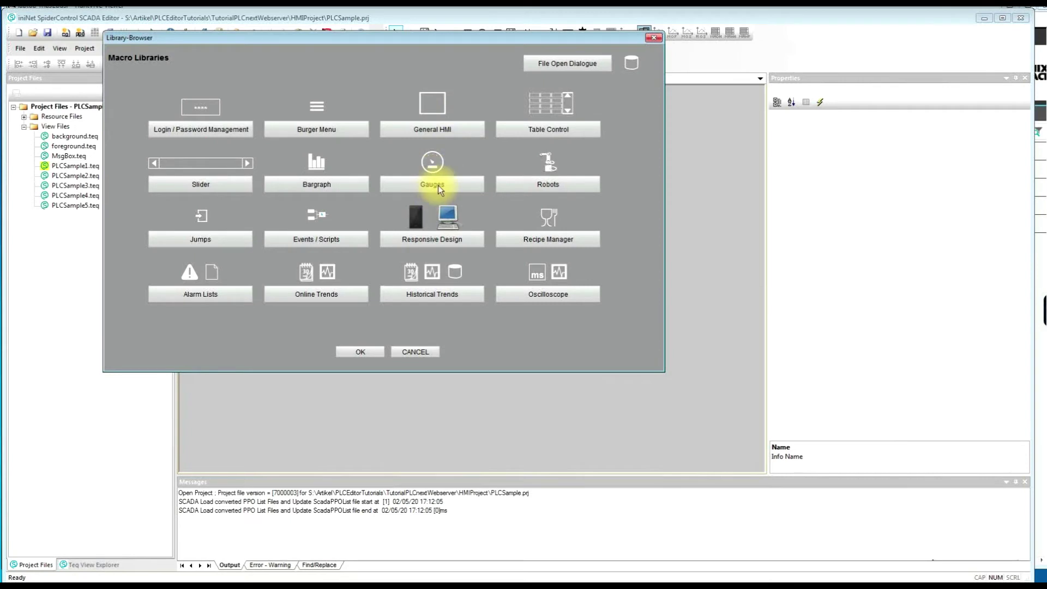
Insert the Simple Gauge w/ Face Plate macro with its maximum set to 1000.
left_click(440, 190)
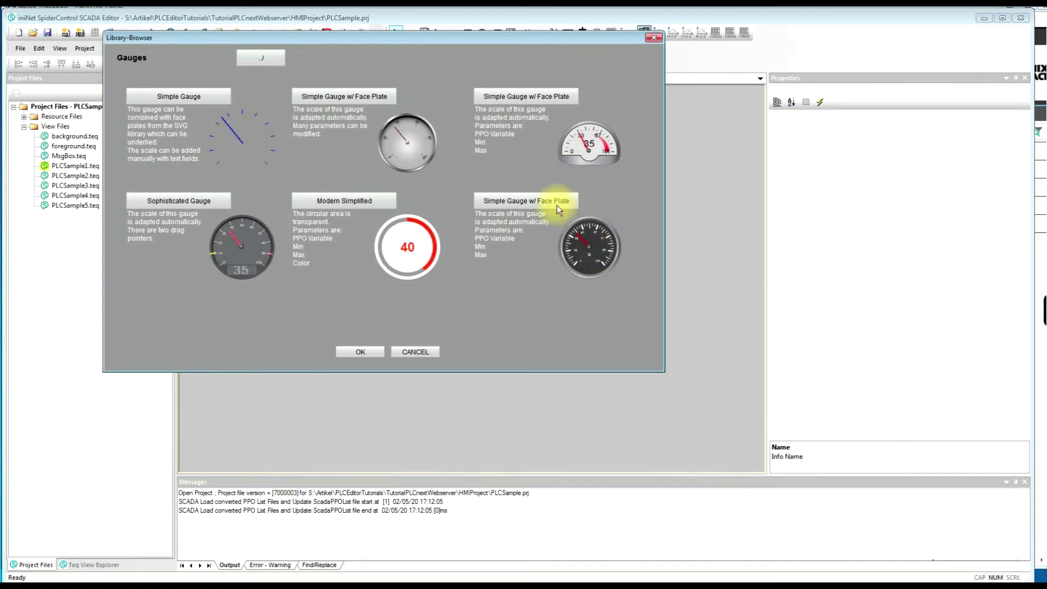
left_click(542, 206)
left_click(363, 352)
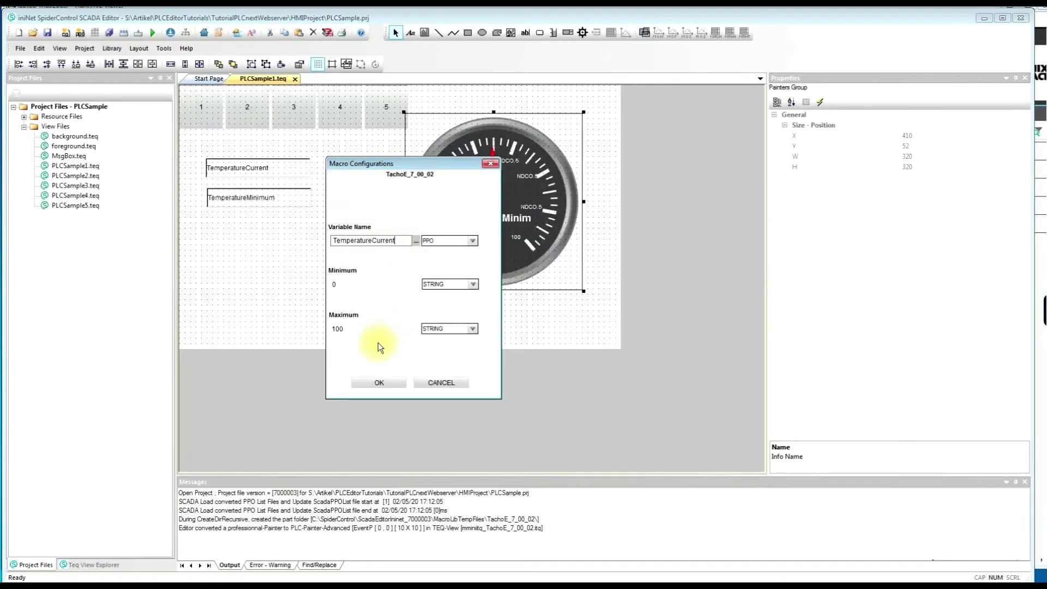
left_click(372, 331)
type("1000")
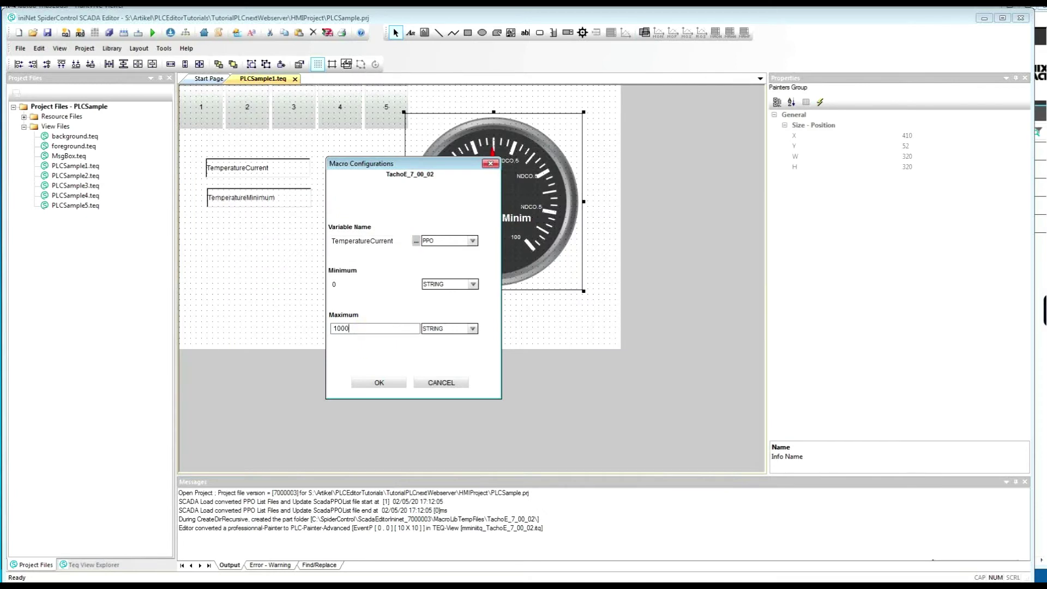
left_click(378, 382)
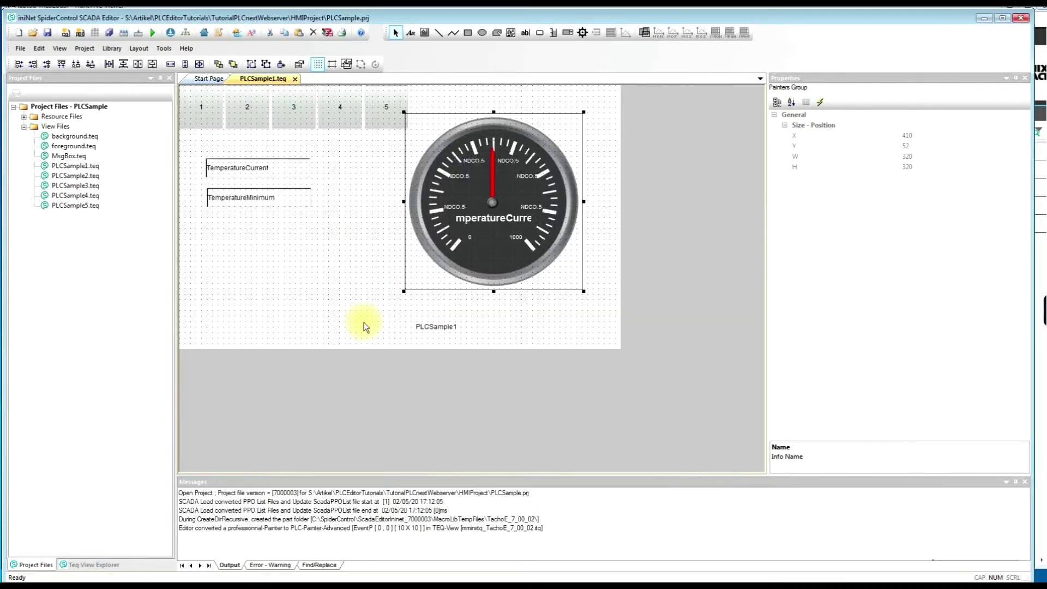
Start the download with a full BuildAll and set the server address to 192.9.225.116:8080.
left_click(171, 34)
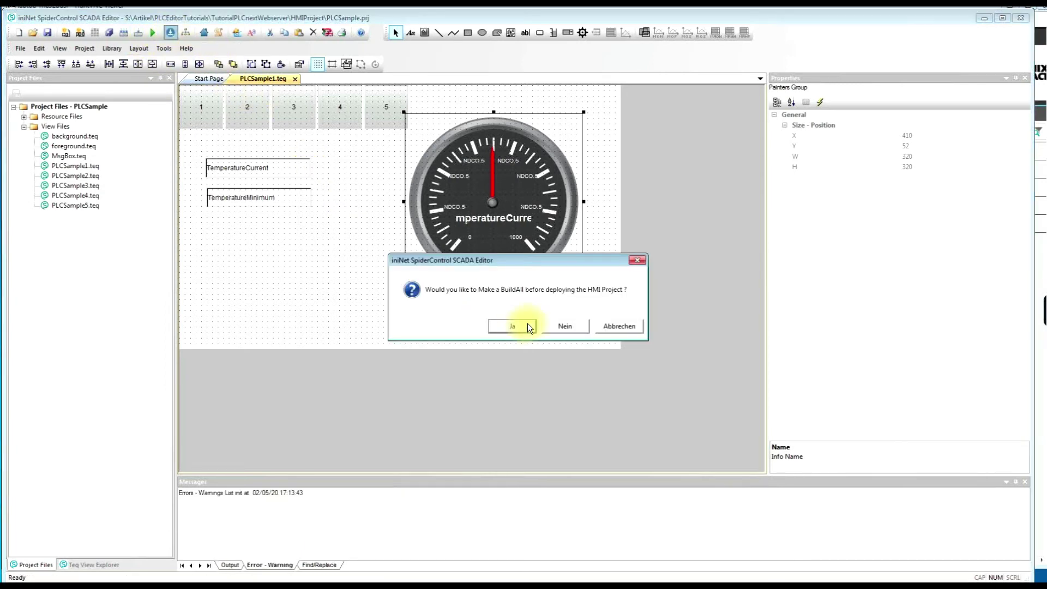
left_click(525, 326)
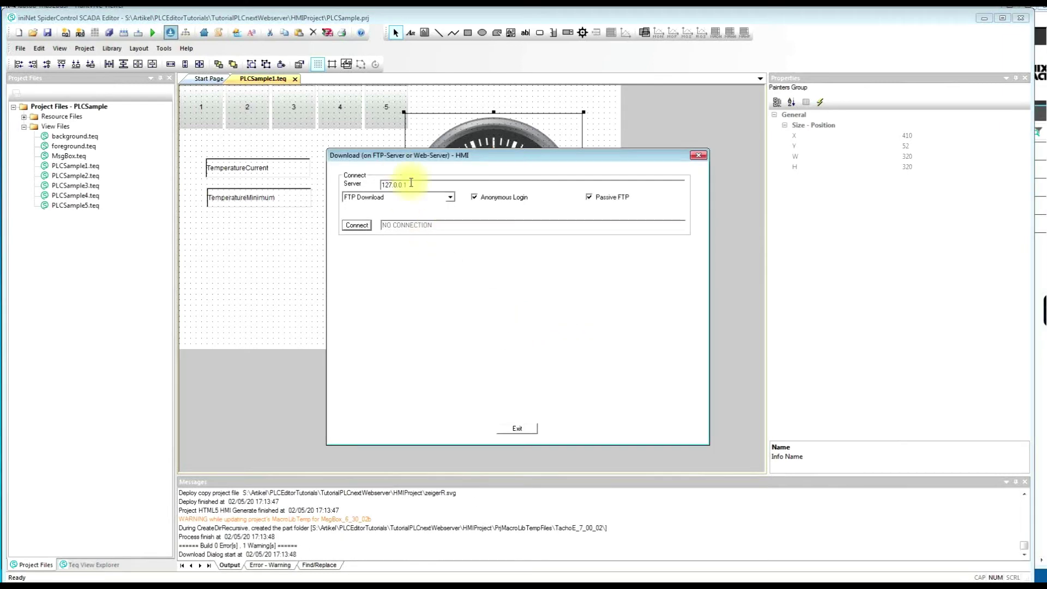
left_click_drag(426, 184, 343, 183)
type("192.9.225.116:8080")
Connect via HTTP Download, download the project to the controller, and exit.
left_click(450, 197)
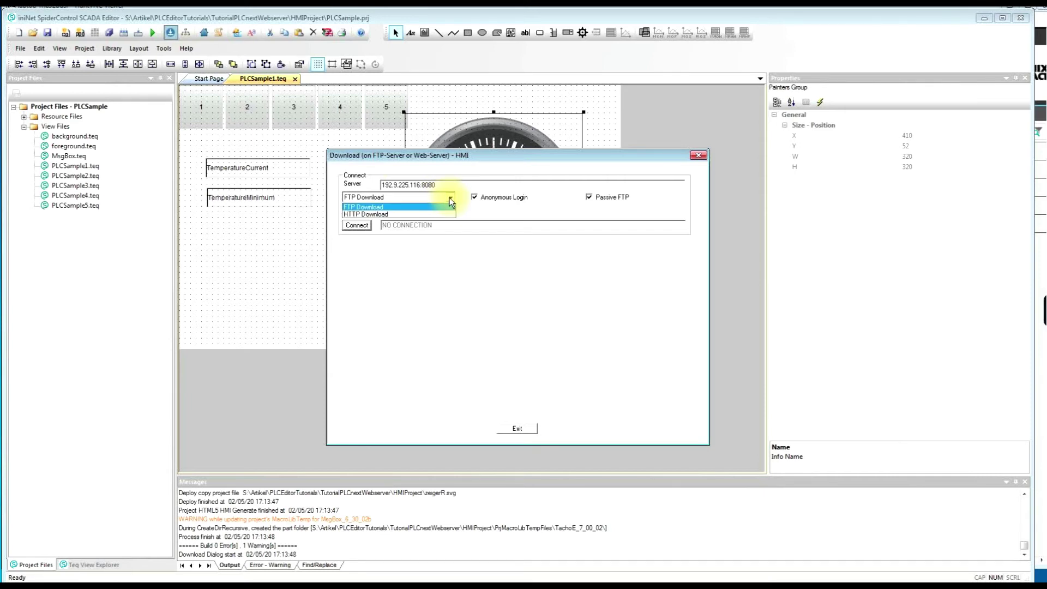
left_click(418, 214)
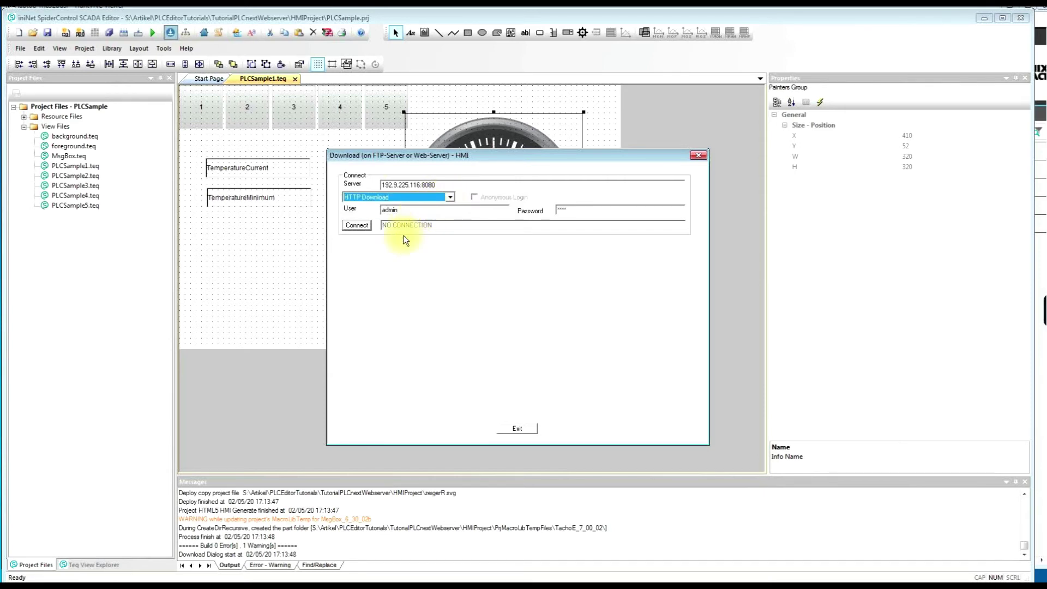
left_click(359, 225)
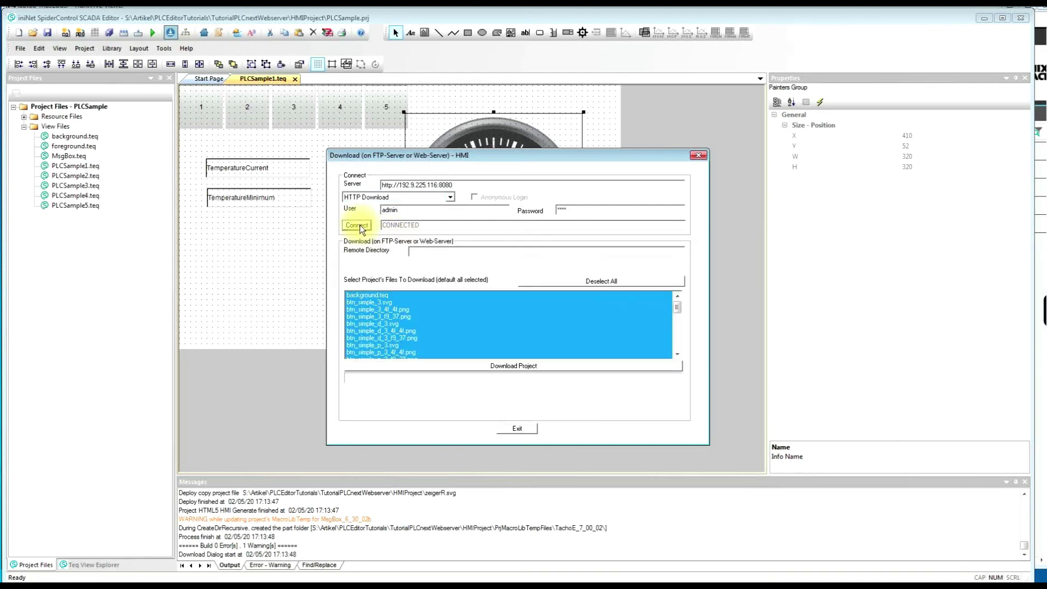
left_click(473, 367)
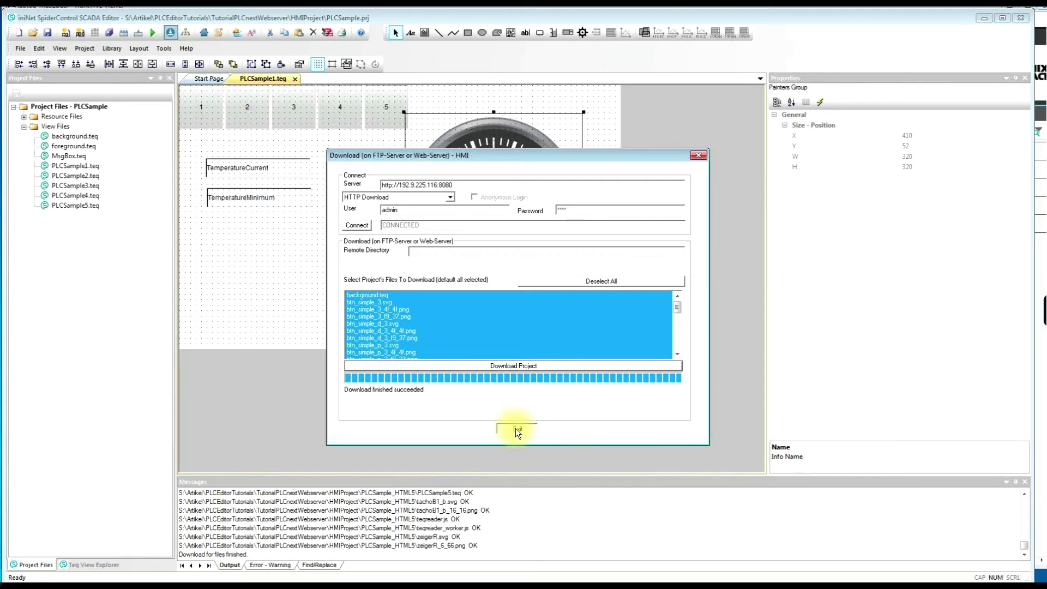
left_click(517, 429)
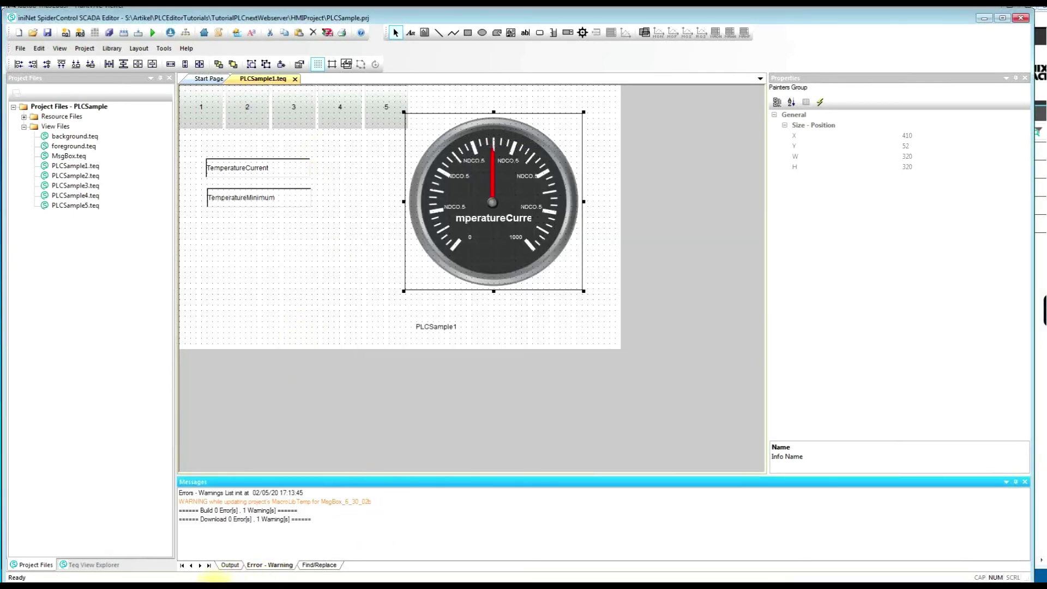
Open PLCSample.html in the browser to see the live gauge, then switch to the SpiderControl demo tab.
key("alt+Tab")
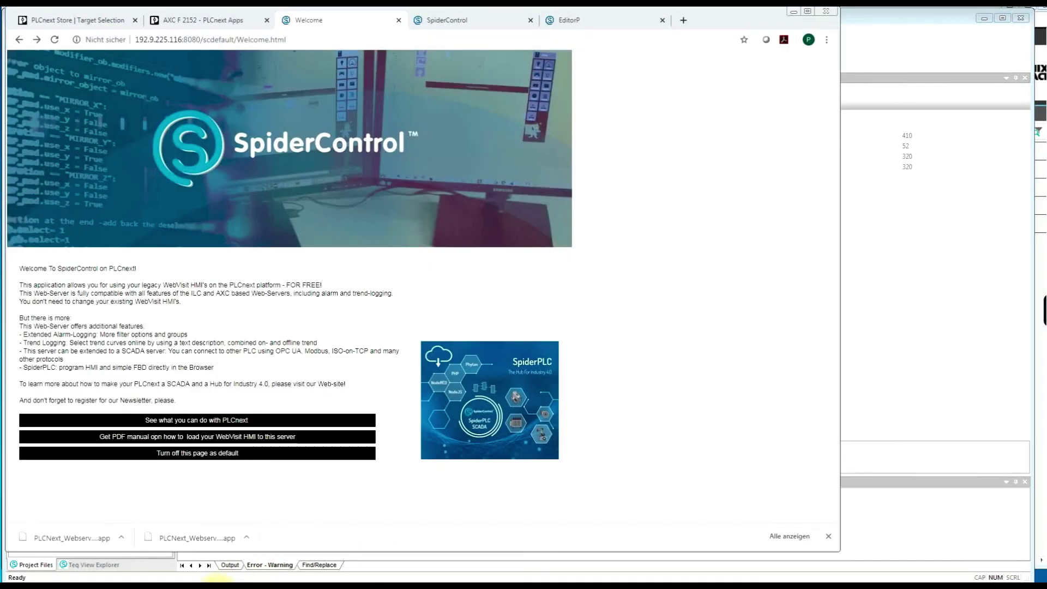
left_click(437, 21)
left_click(379, 16)
left_click(263, 40)
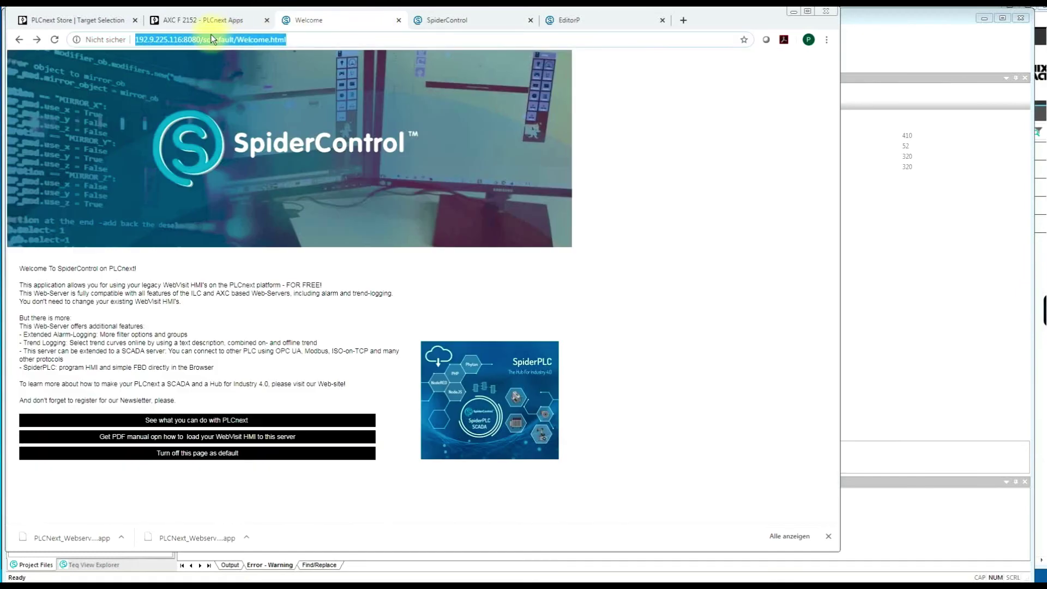
left_click_drag(203, 40, 350, 38)
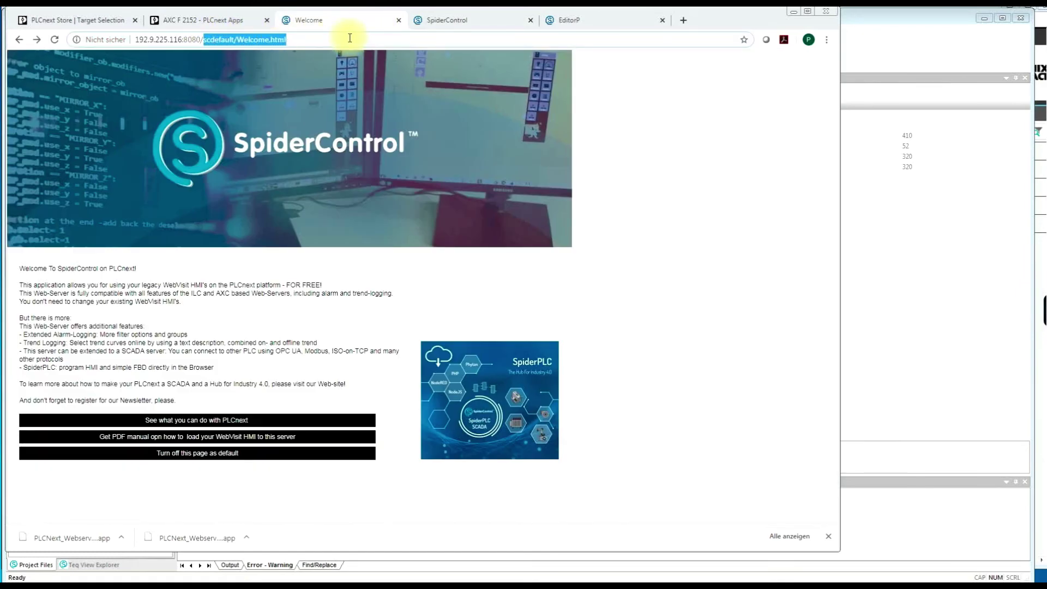
type("P")
key("BackSpace")
type("P")
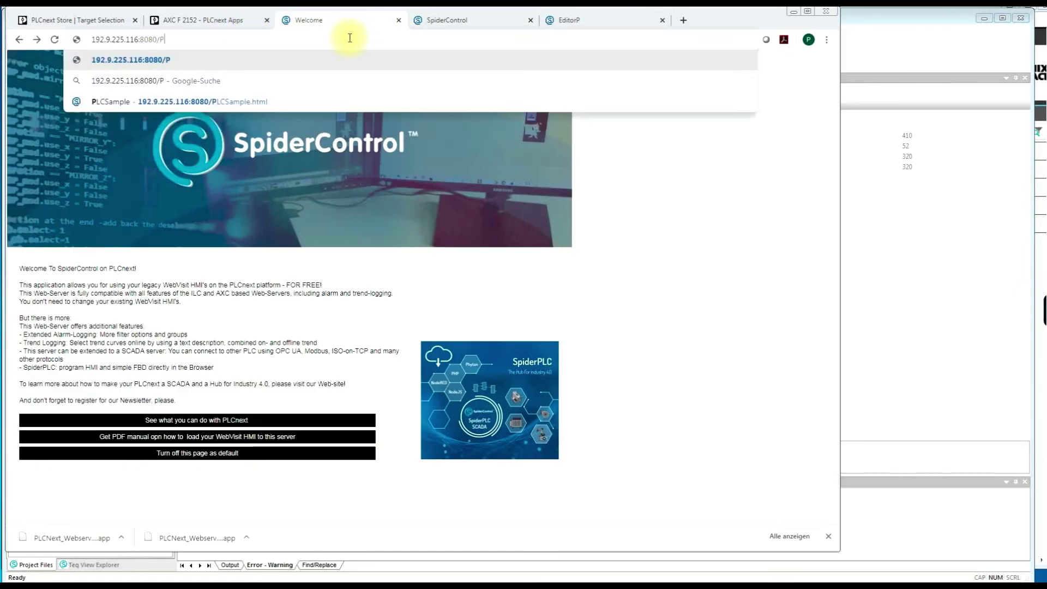
type("LC")
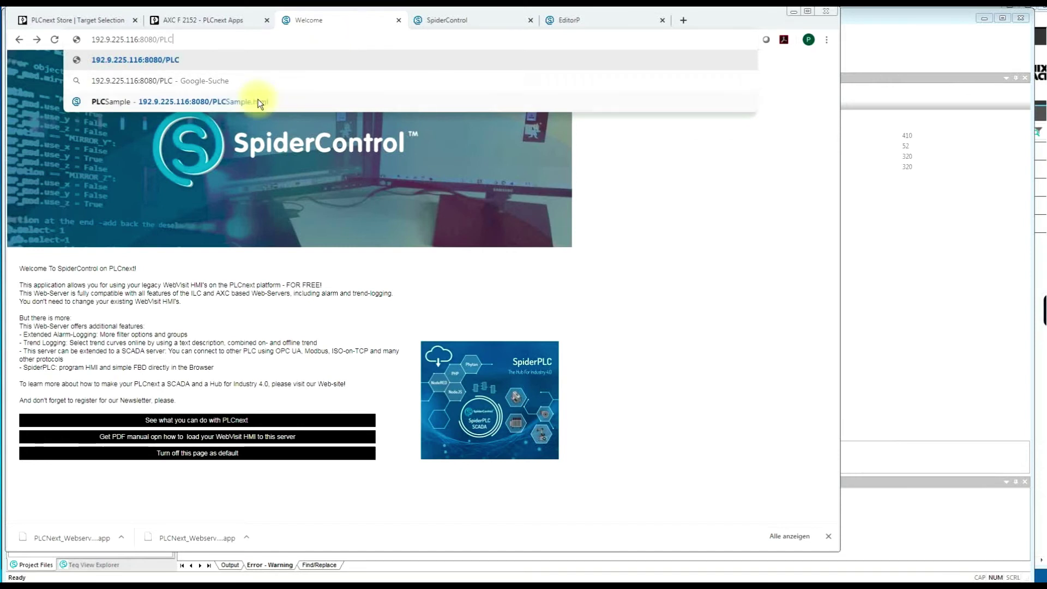
left_click(260, 103)
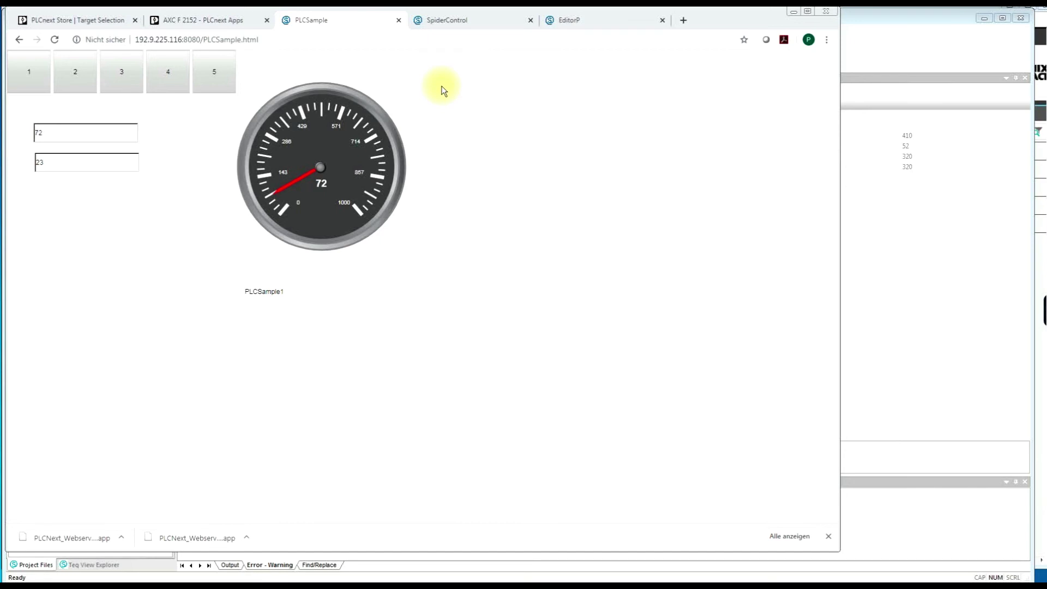
left_click(465, 22)
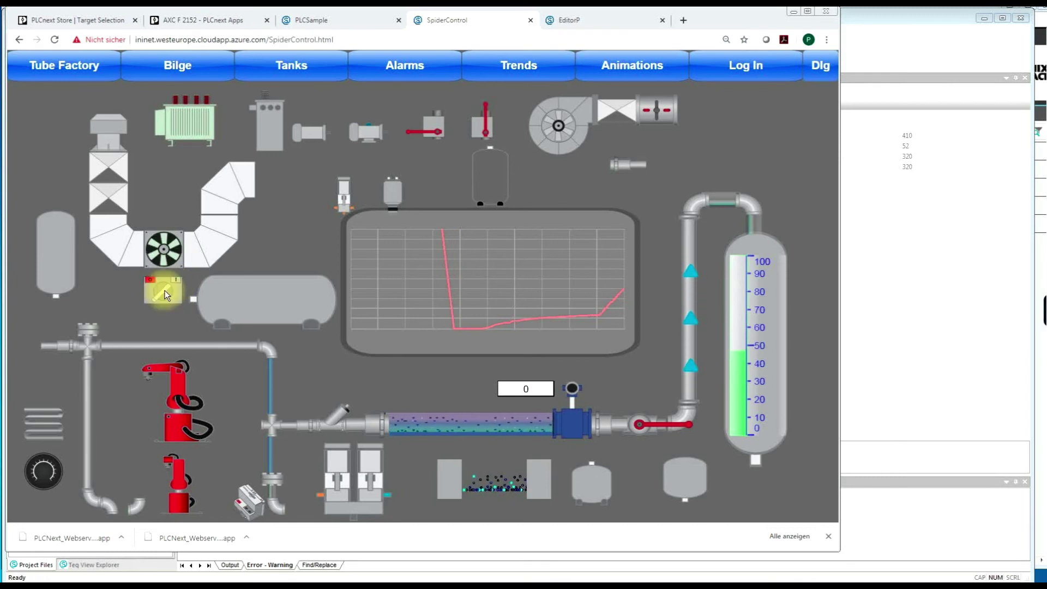
View the Bilge, Tanks and Alarms pages, then the Trends chart for the last 24h.
left_click(169, 60)
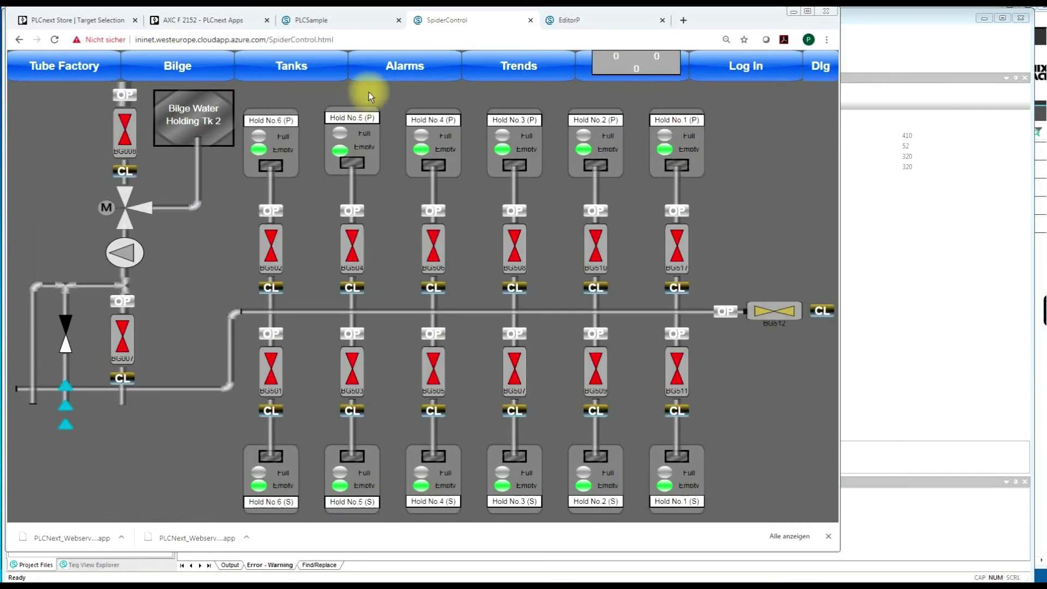
left_click(313, 68)
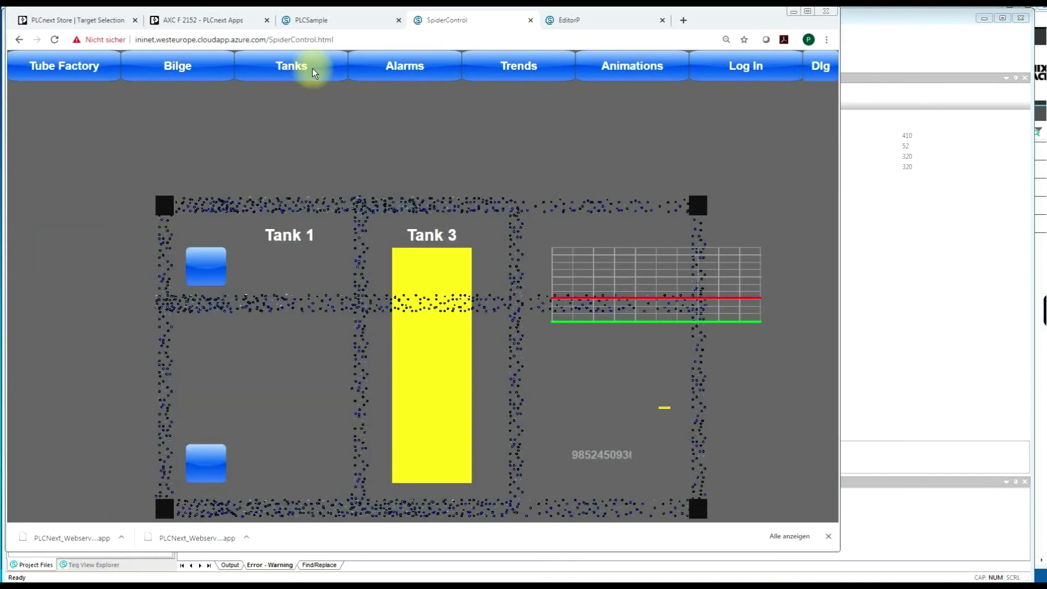
left_click(410, 64)
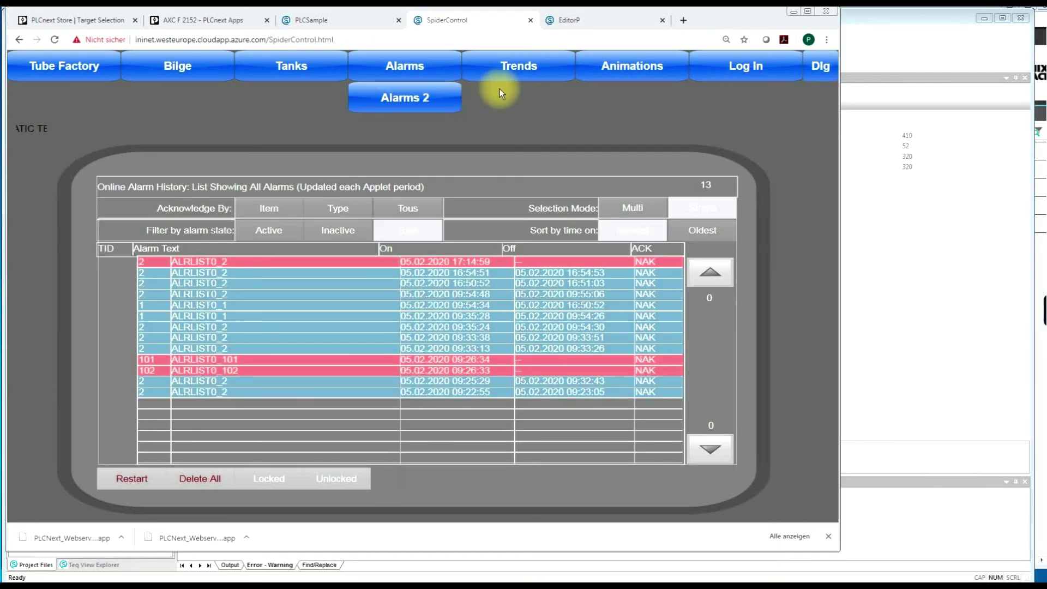
left_click(521, 71)
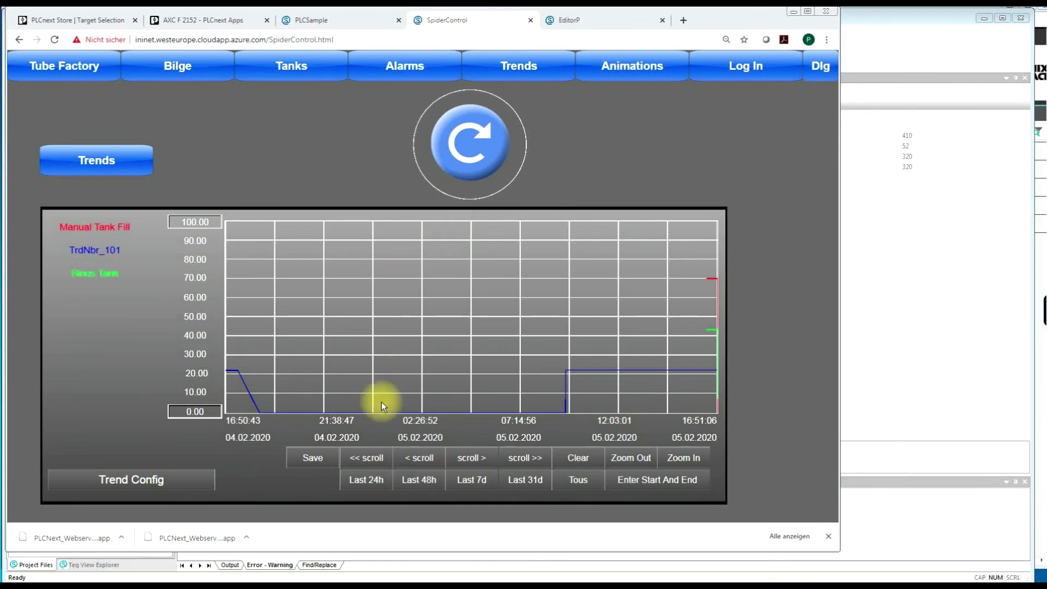
left_click(371, 480)
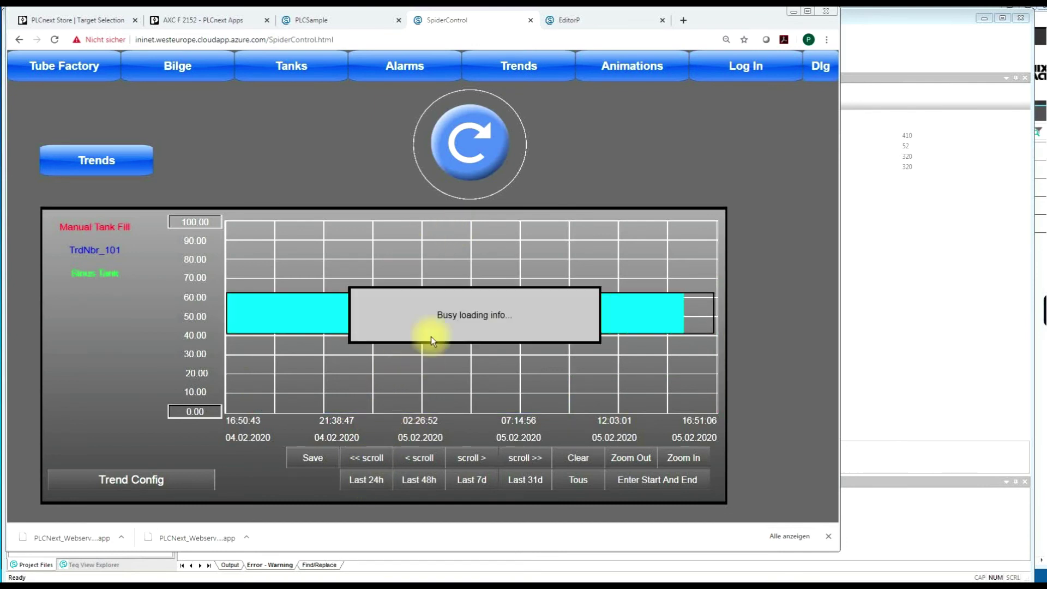
left_click(113, 169)
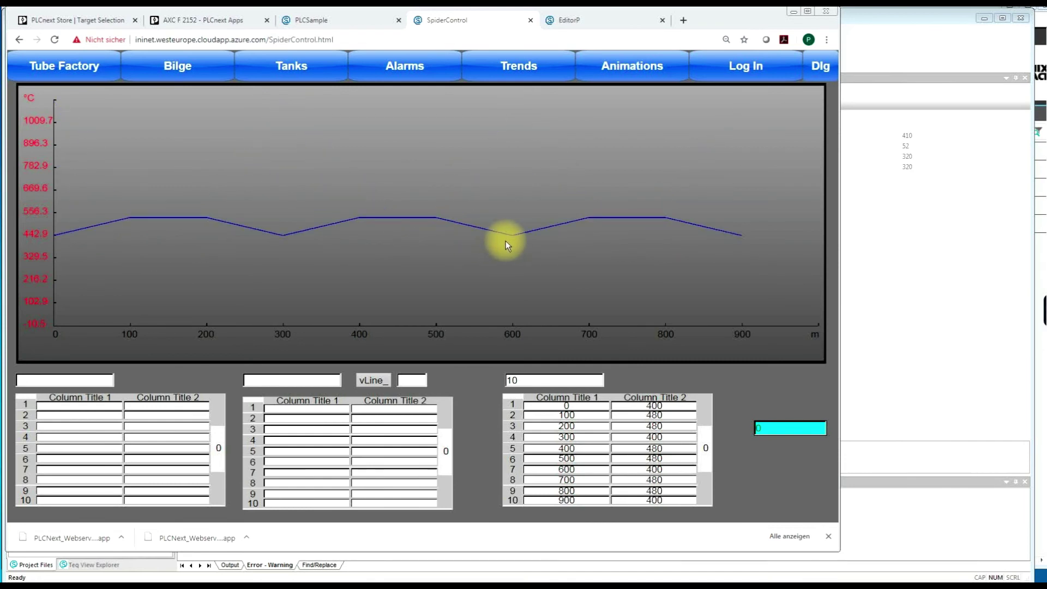
On the Animations page, drag the Vert and Tourner sliders, then open the Recipe view.
left_click(621, 68)
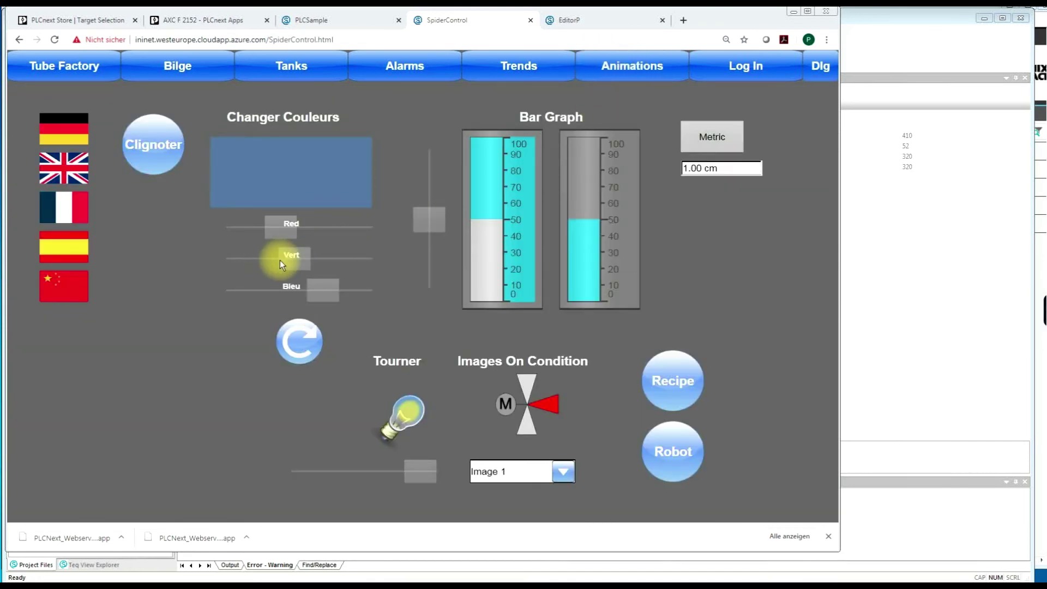
mouse_move(280, 260)
left_mouse_down()
mouse_move(345, 253)
mouse_move(293, 254)
left_mouse_up()
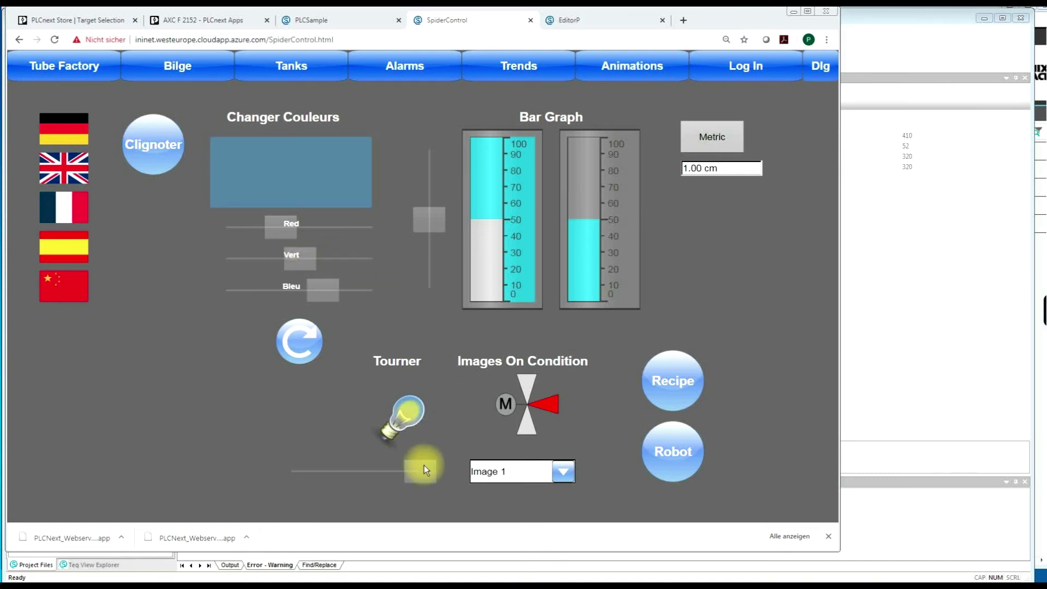
left_click_drag(423, 465, 336, 464)
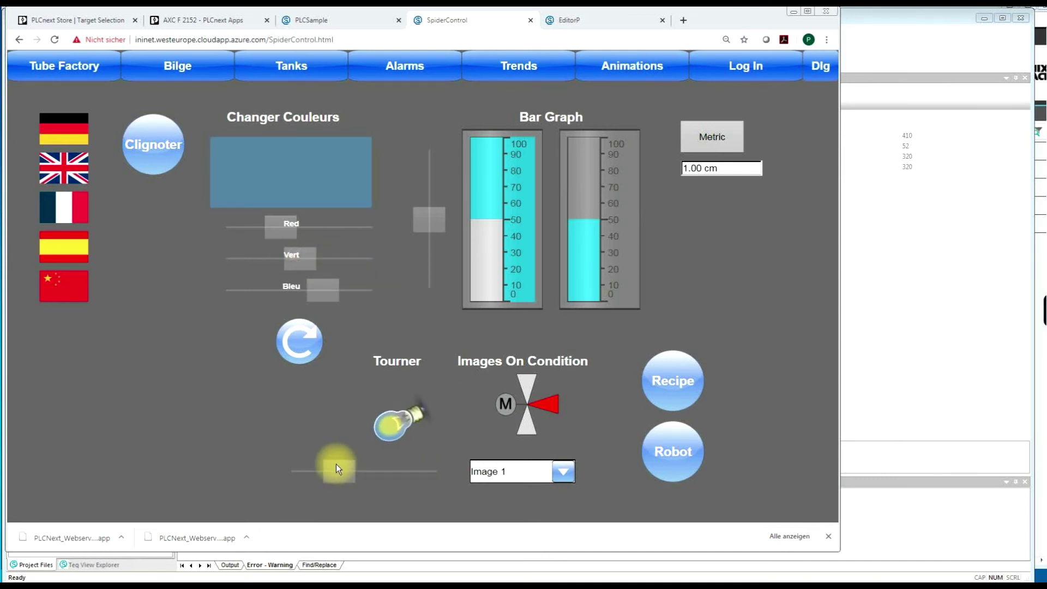
left_click(670, 383)
Load the ert recipe values from ert.csv and return to Animations.
left_click(483, 301)
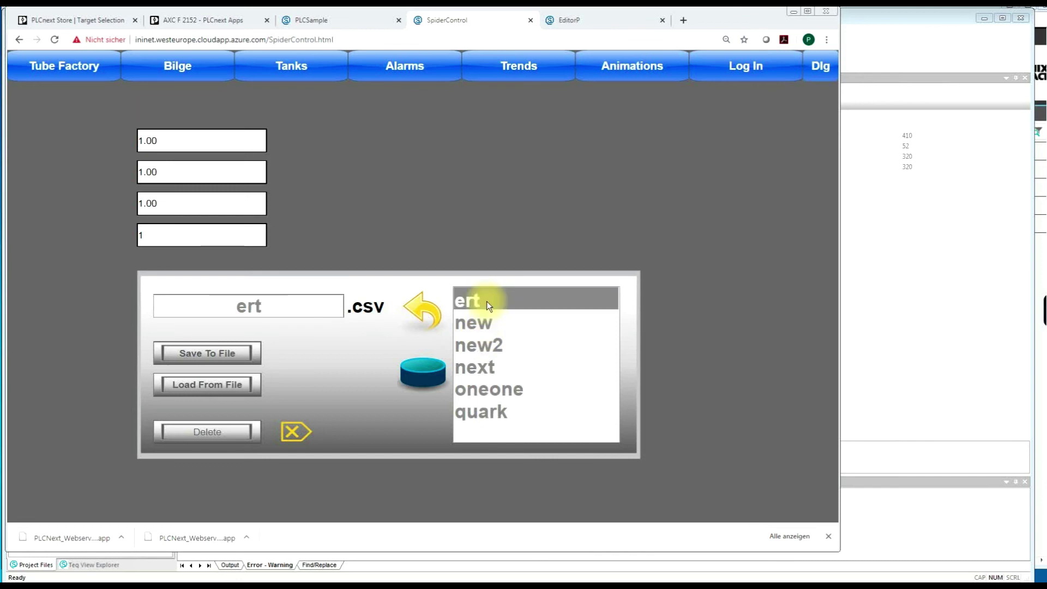
left_click(214, 385)
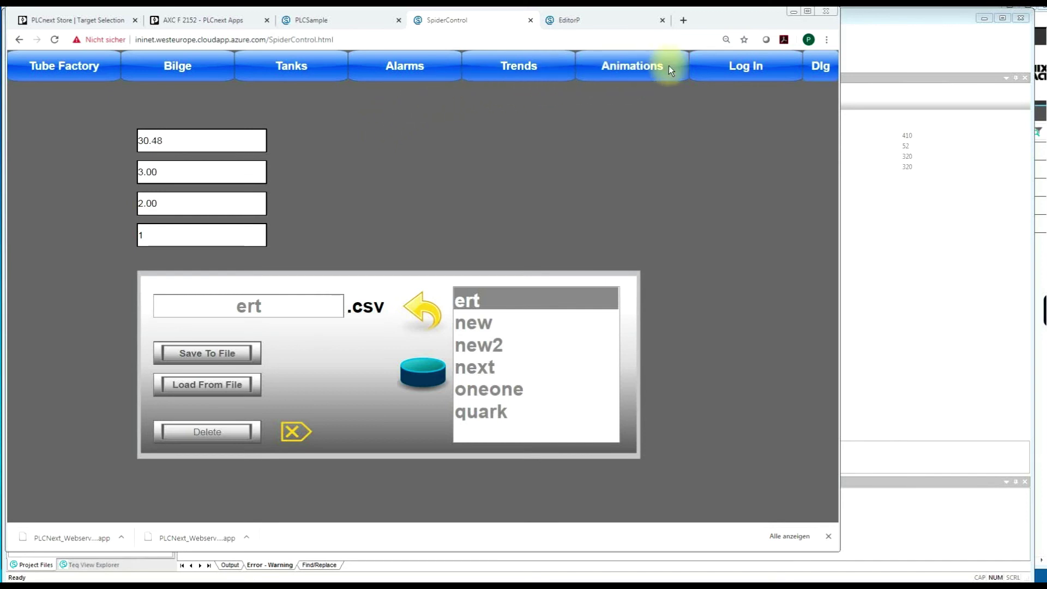
left_click(652, 66)
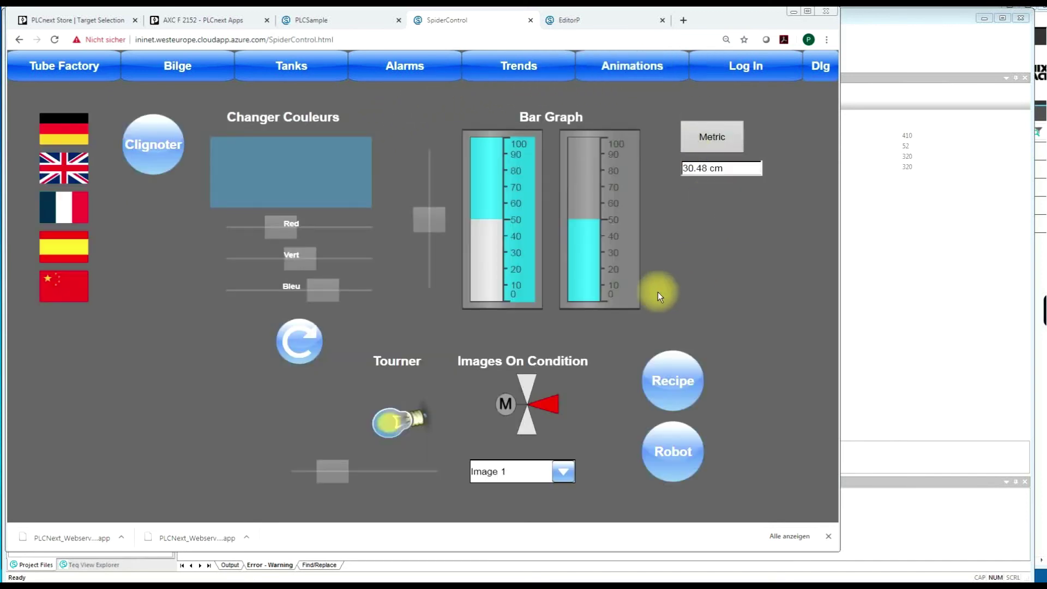
Move the robot arm to Alpha -20 and Beta 90, then open the login page.
left_click(670, 436)
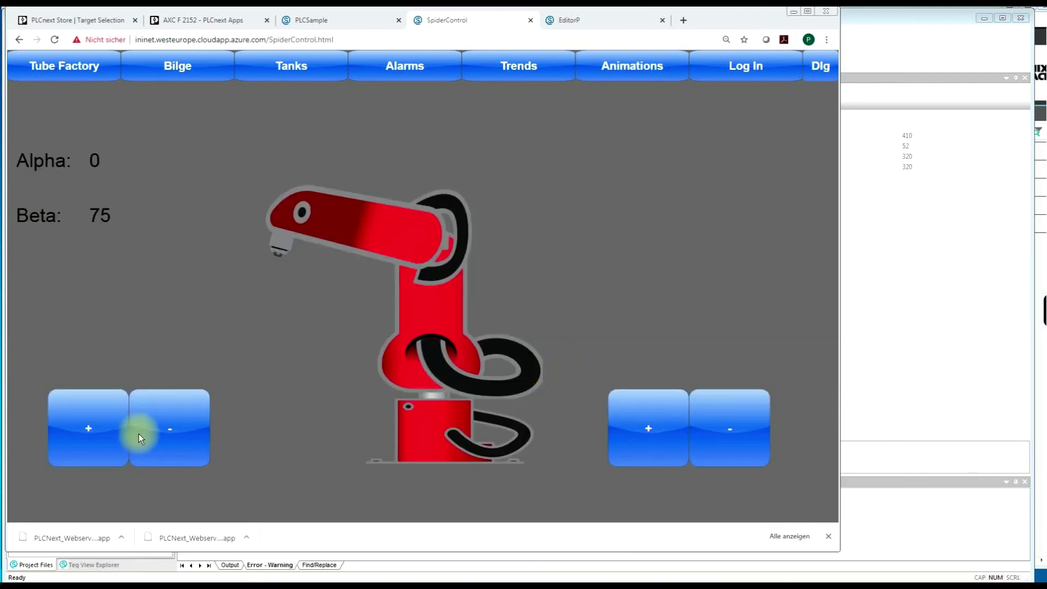
left_click(89, 431)
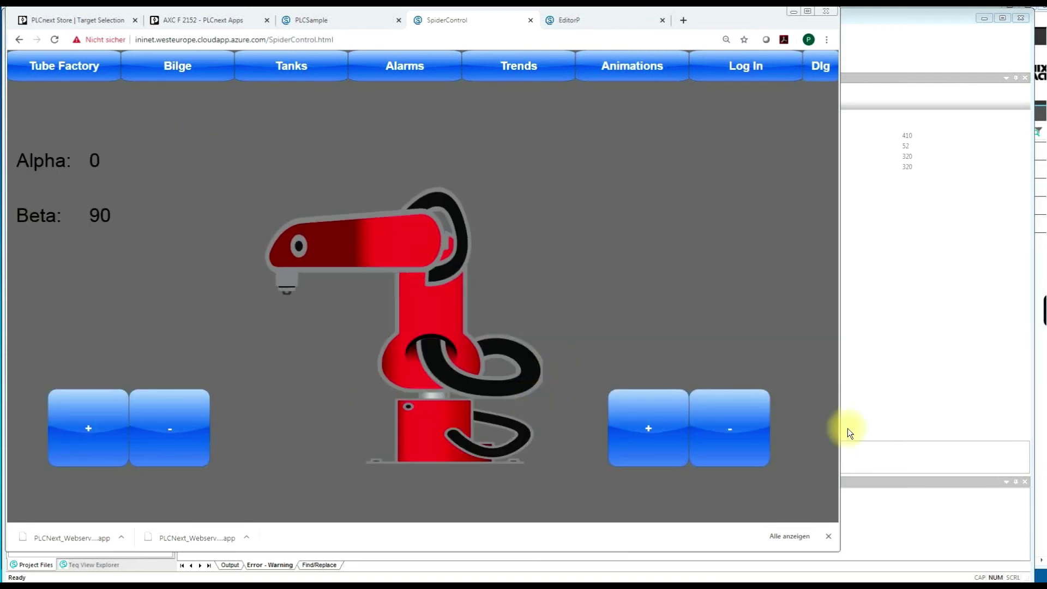
left_click(748, 430)
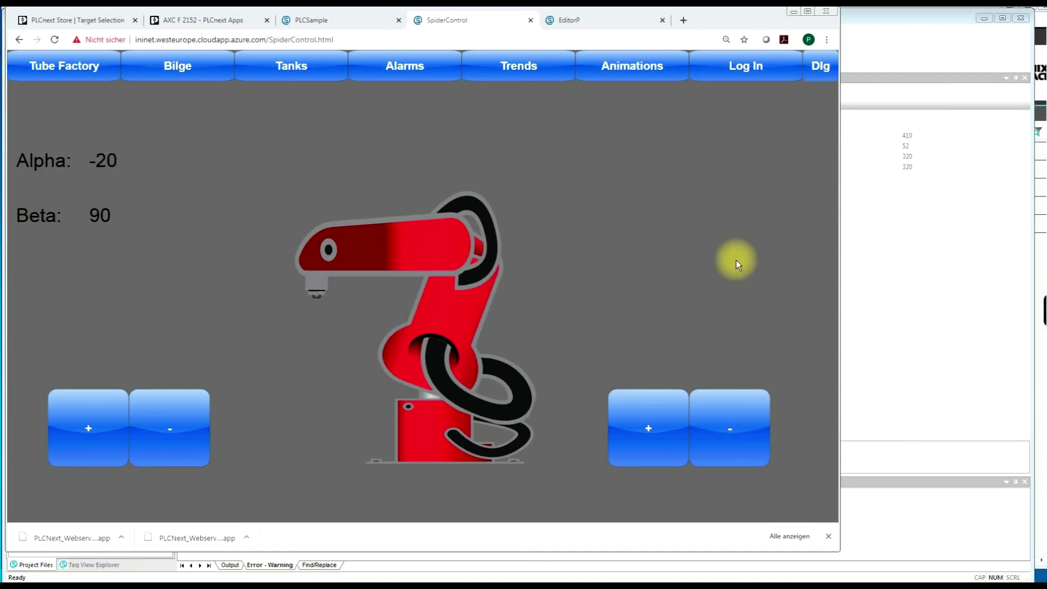
left_click(757, 73)
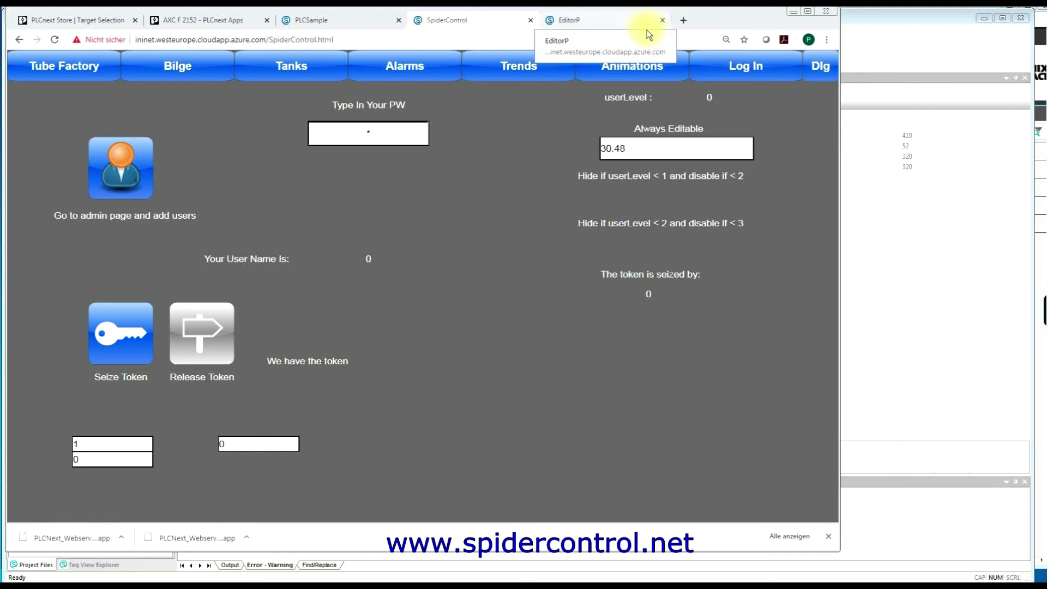
left_click(624, 22)
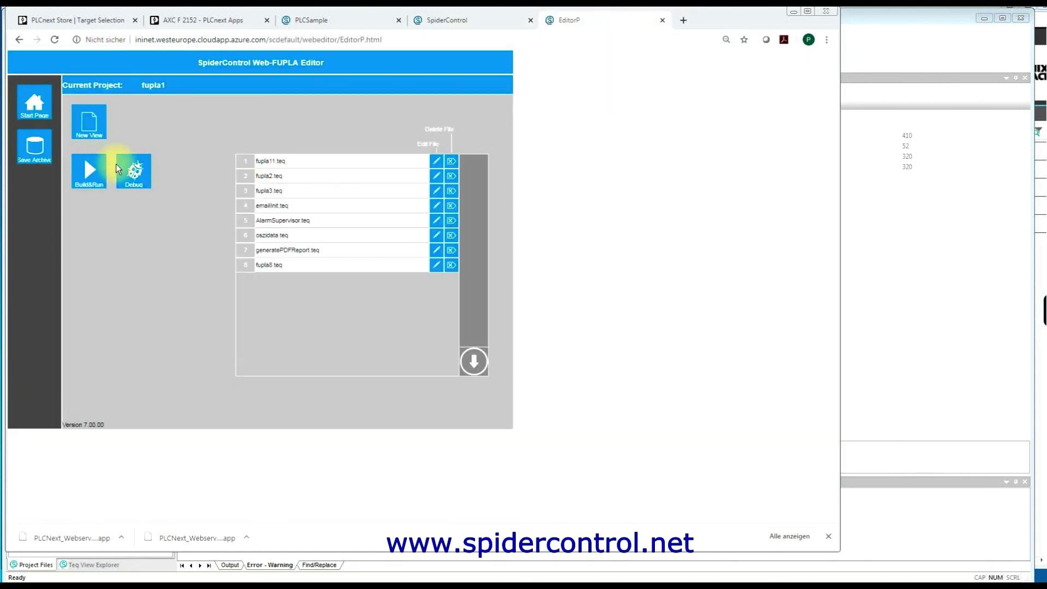